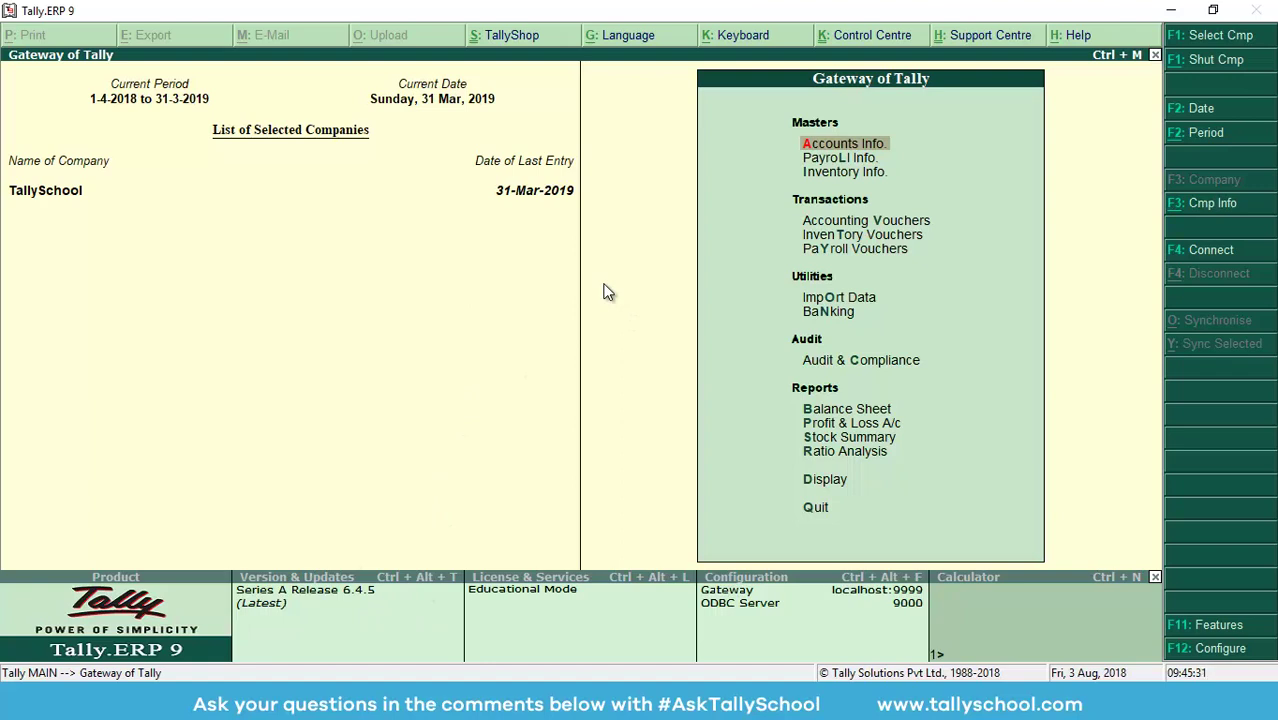
key("Down")
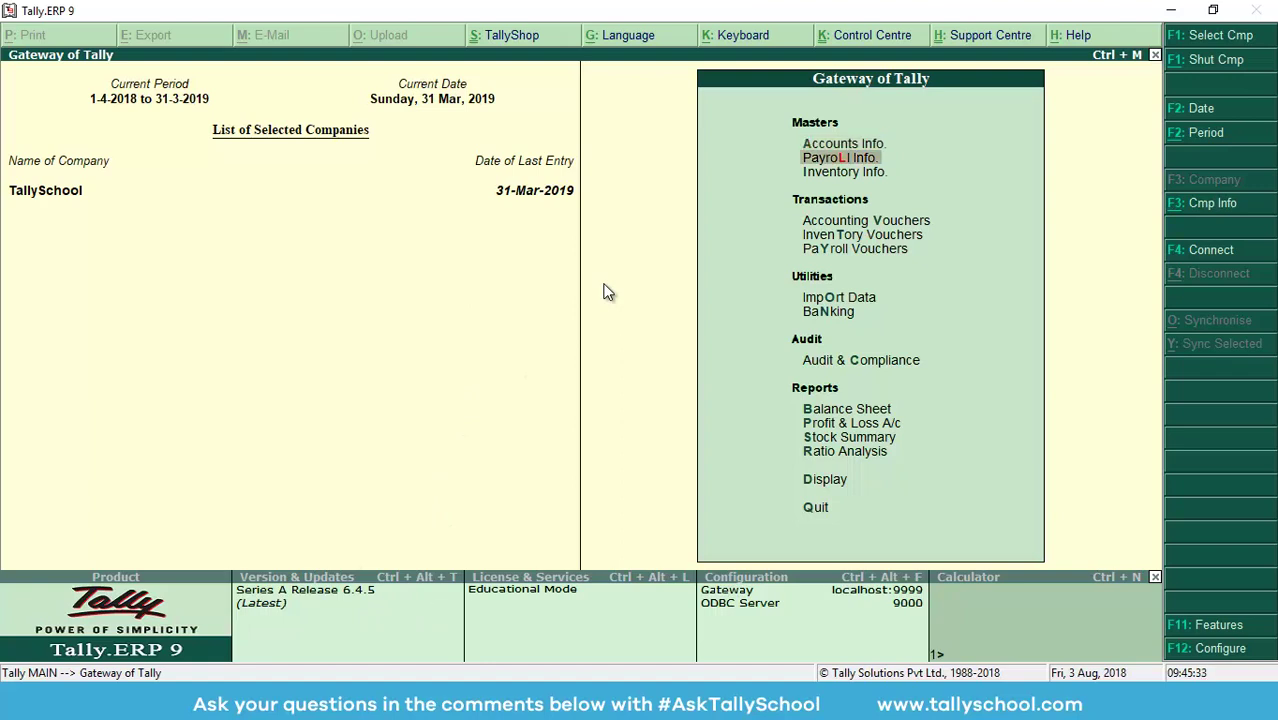
key("Up")
key("Down")
key("Down")
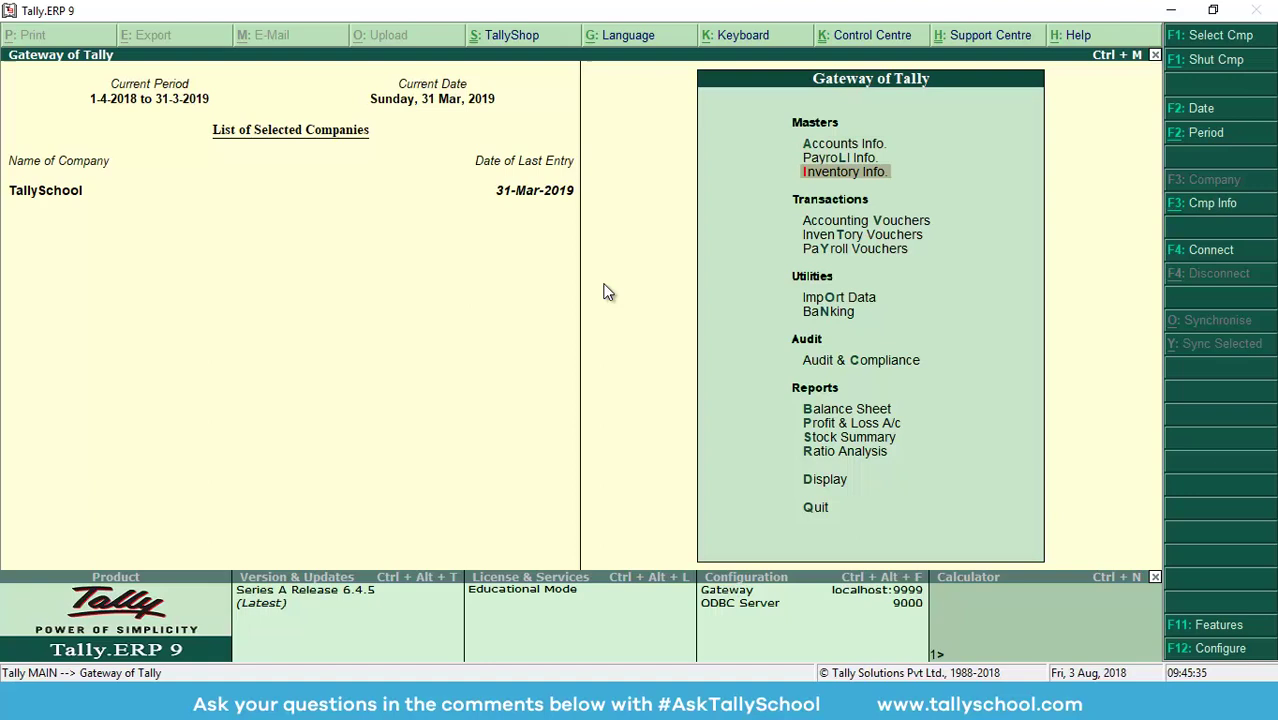
key("Up")
key("Up")
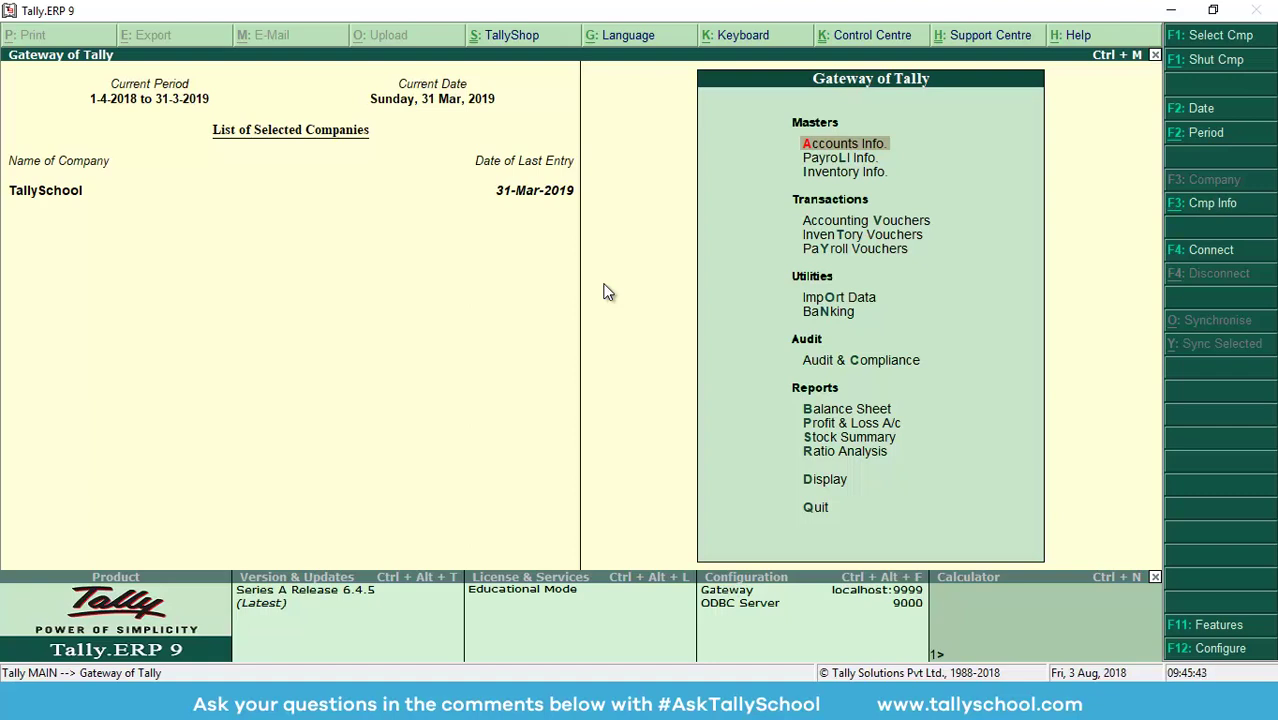
key("Down")
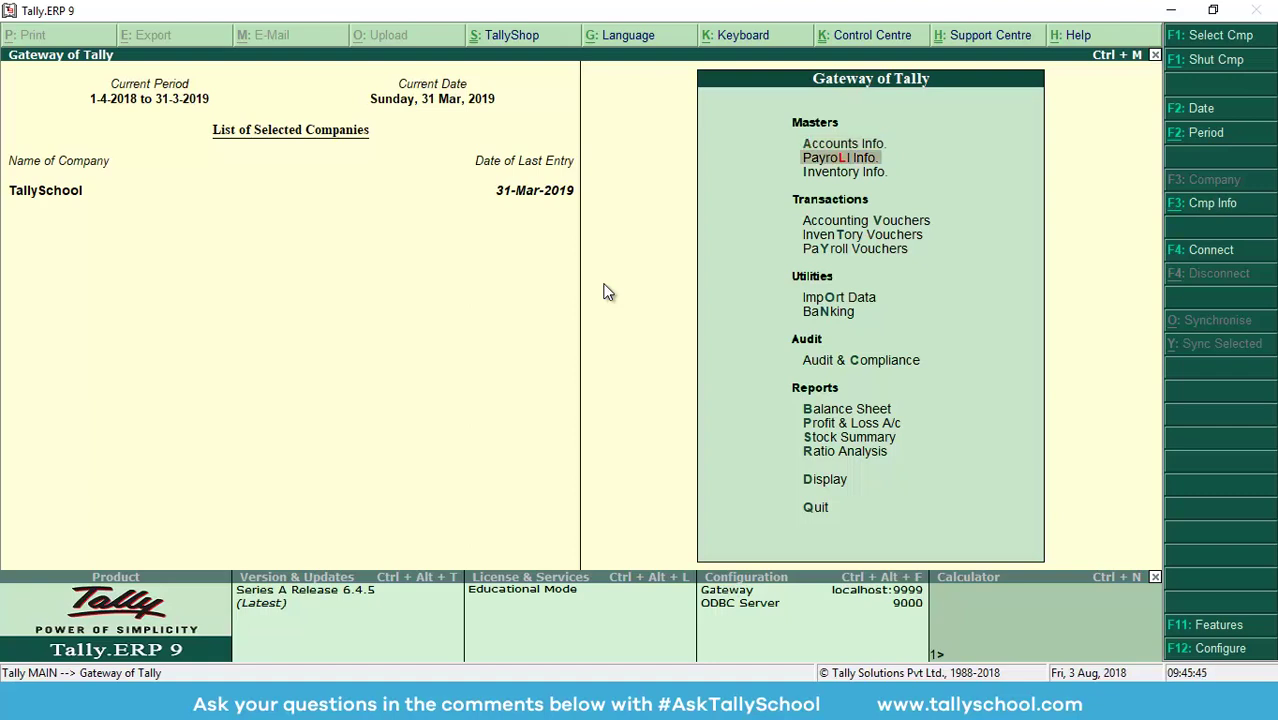
key("Up")
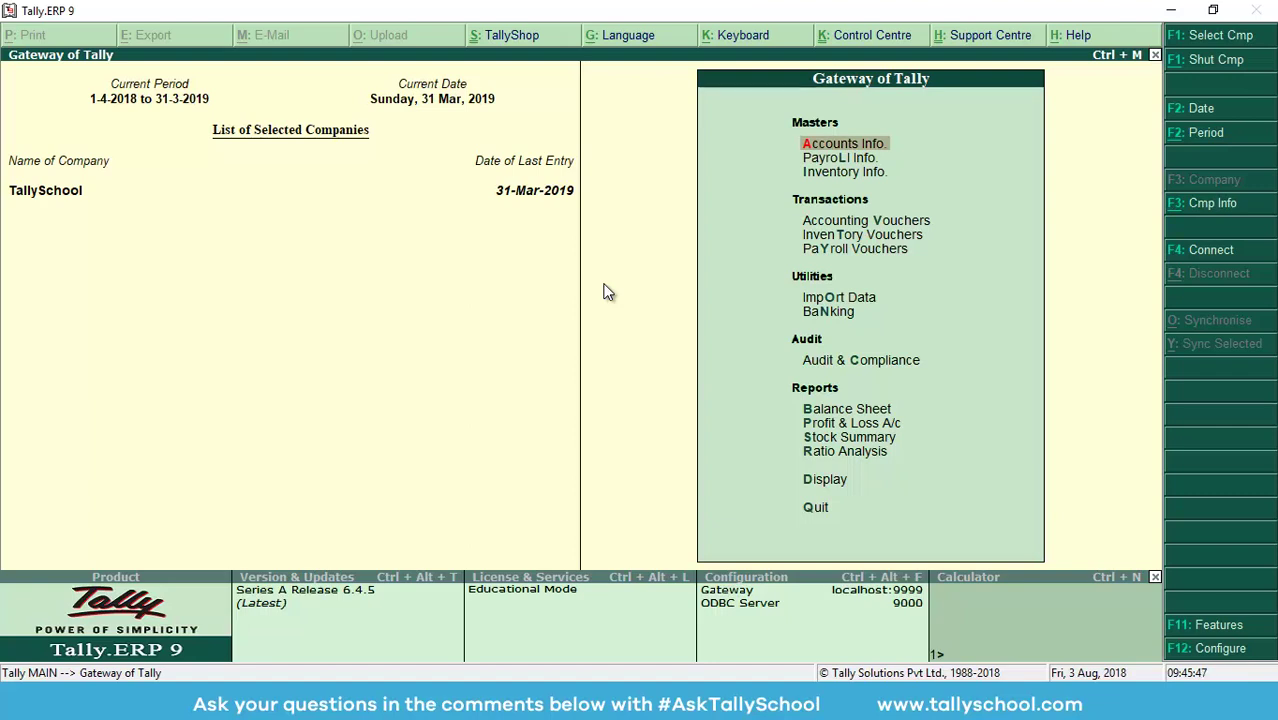
Start a new single ledger from the accounts masters and name it Round Off, leaving the alias blank
key("Return")
key("Down")
key("Return")
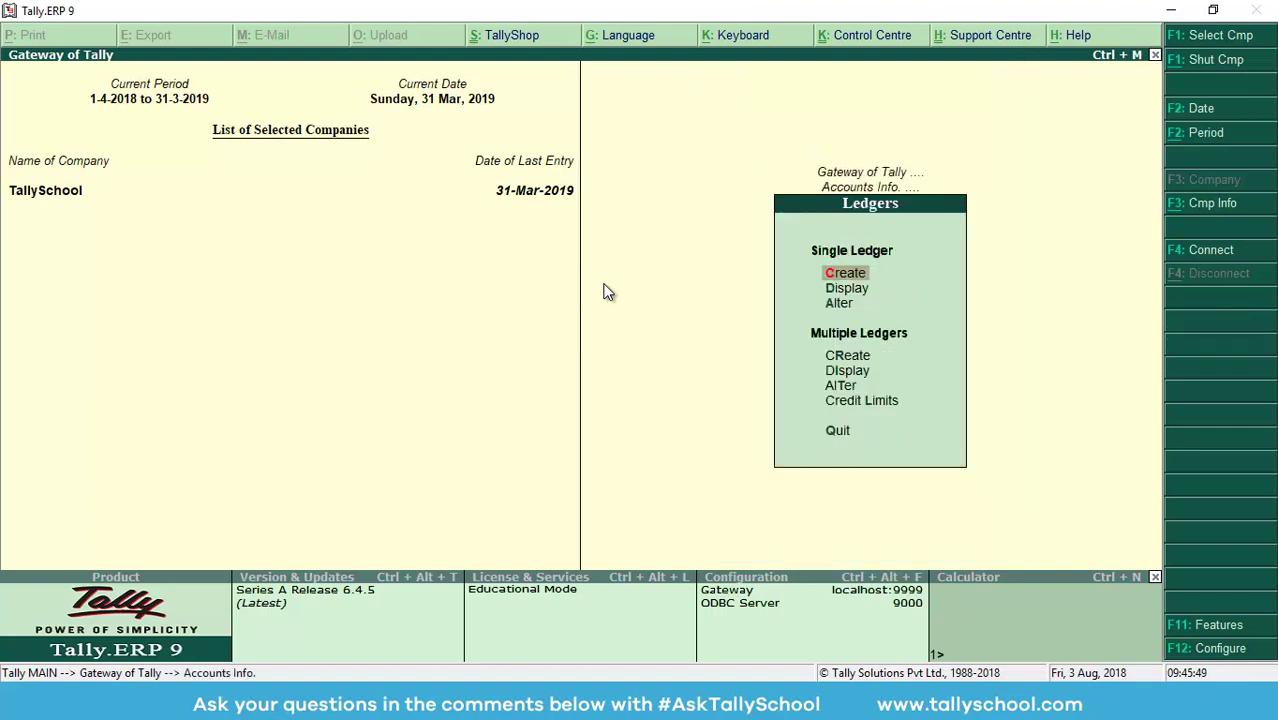
key("Down")
key("Up")
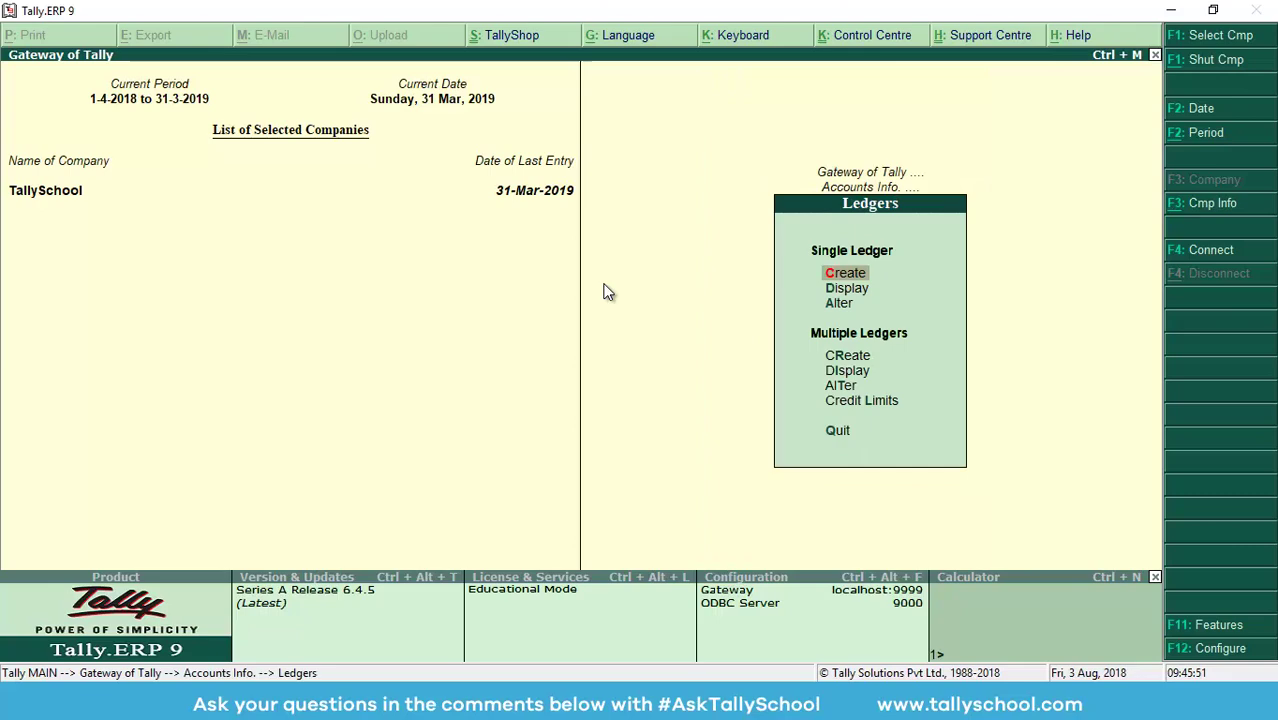
key("Return")
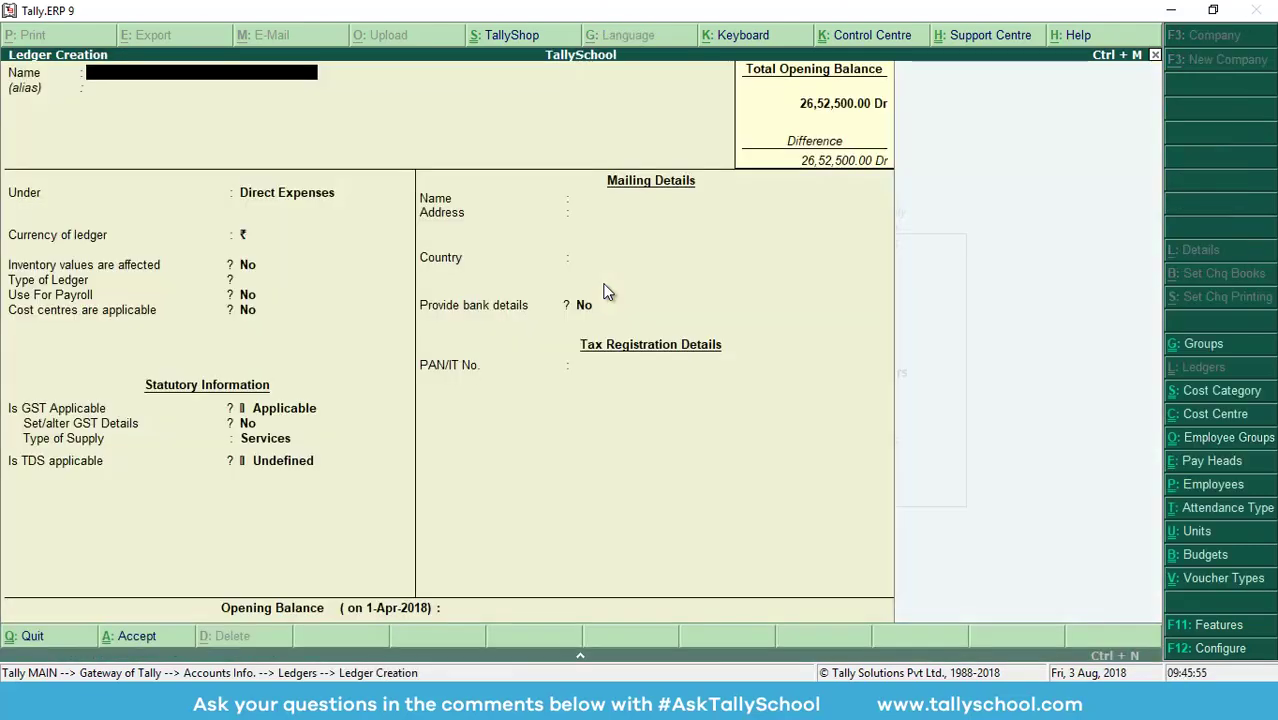
type("Round Off")
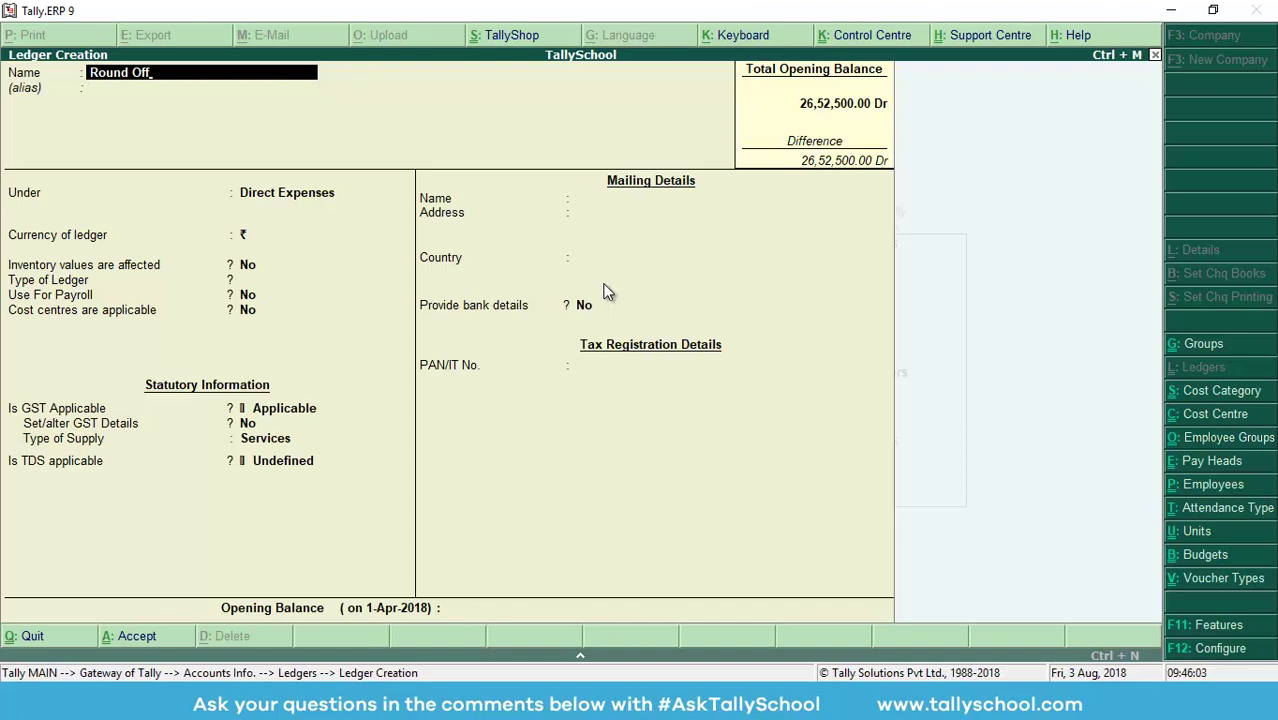
key("Return")
key("Return")
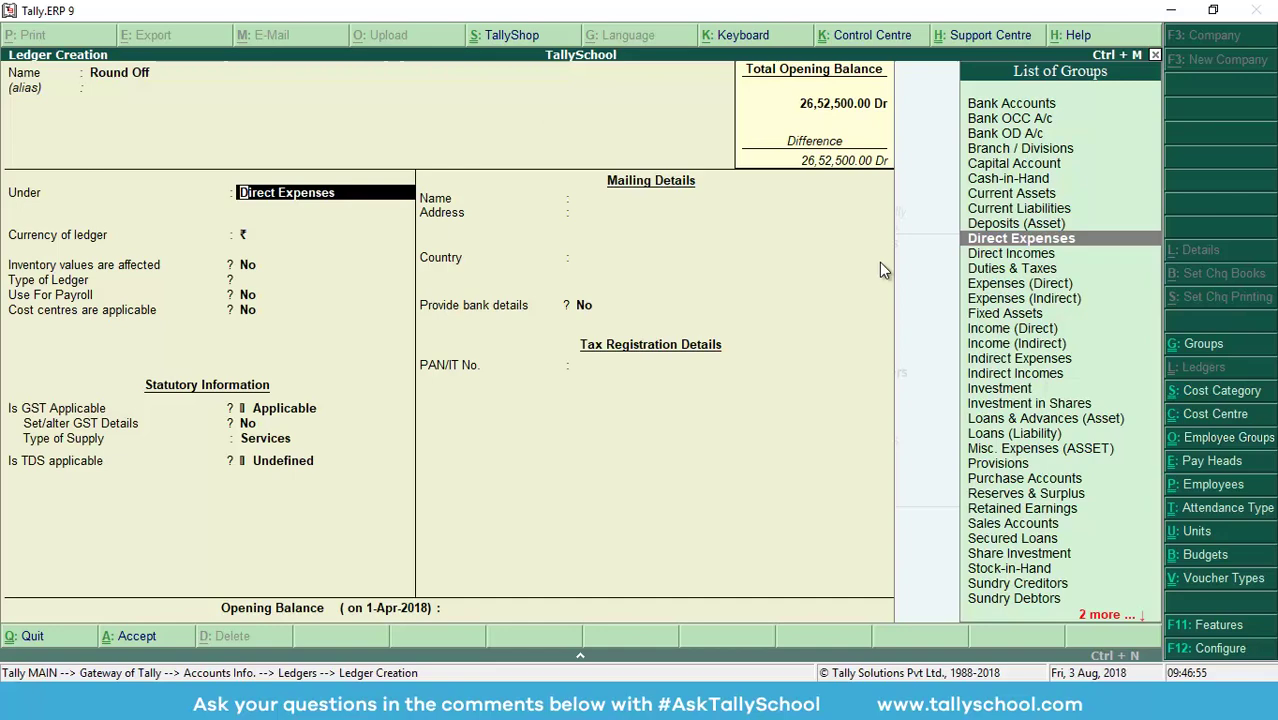
Place the ledger under Direct Expenses, keep inventory values affected at No, and set its type to Invoice Rounding
key("Down")
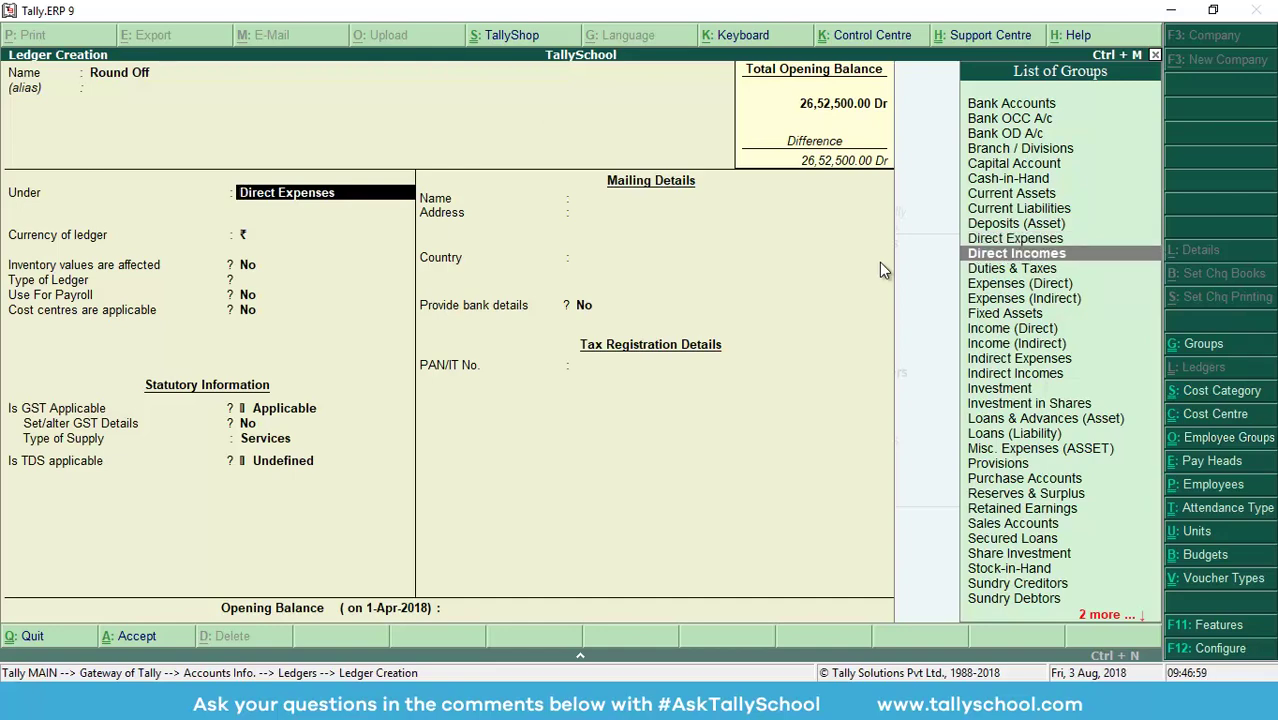
key("Up")
key("Return")
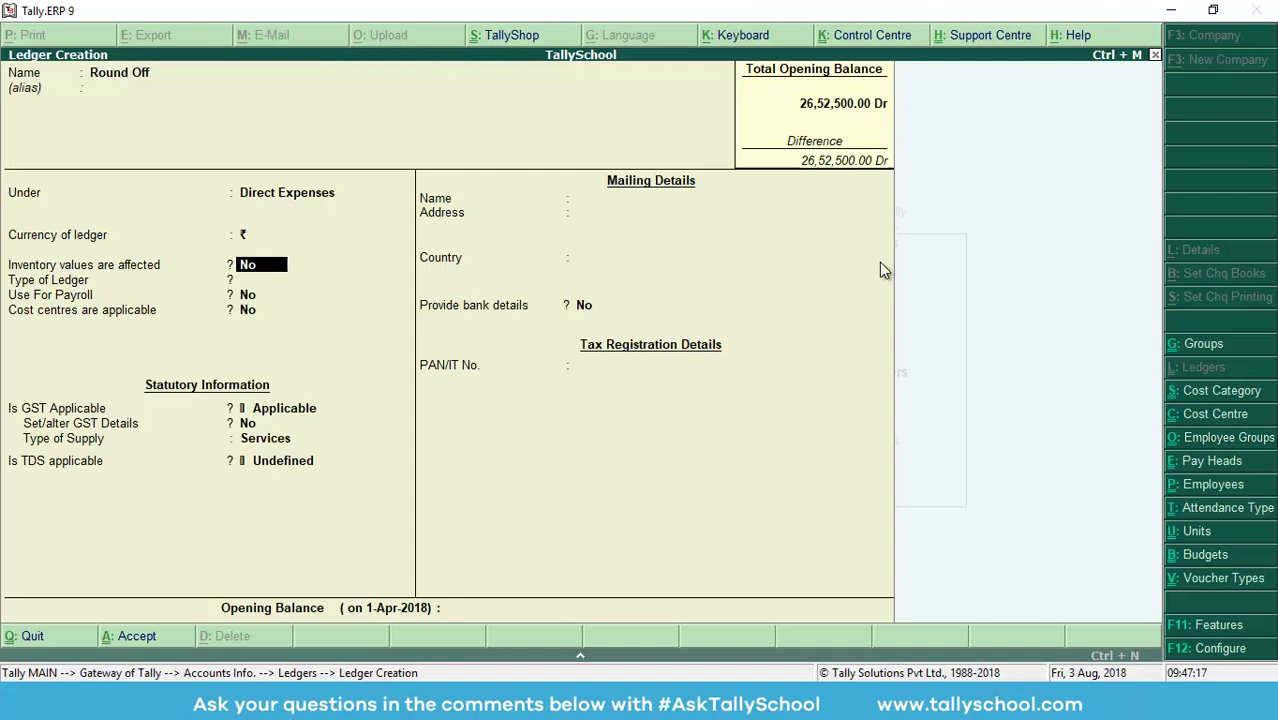
key("Return")
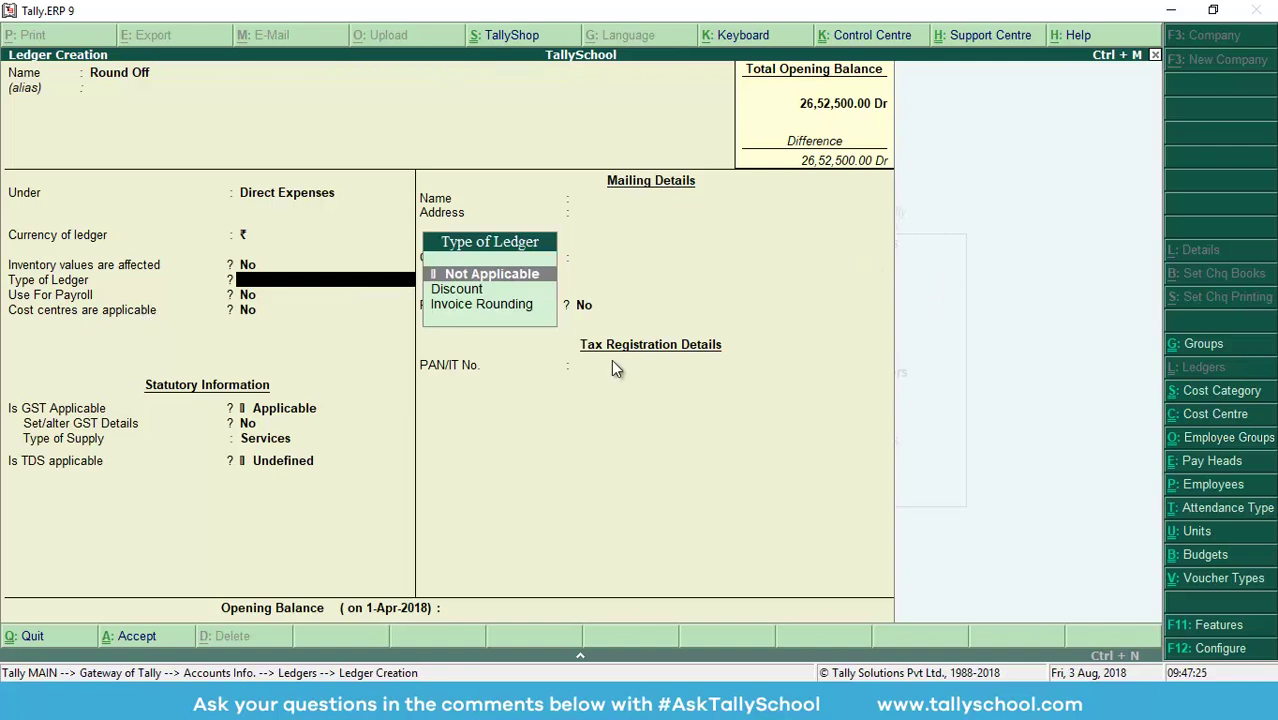
left_click(467, 308)
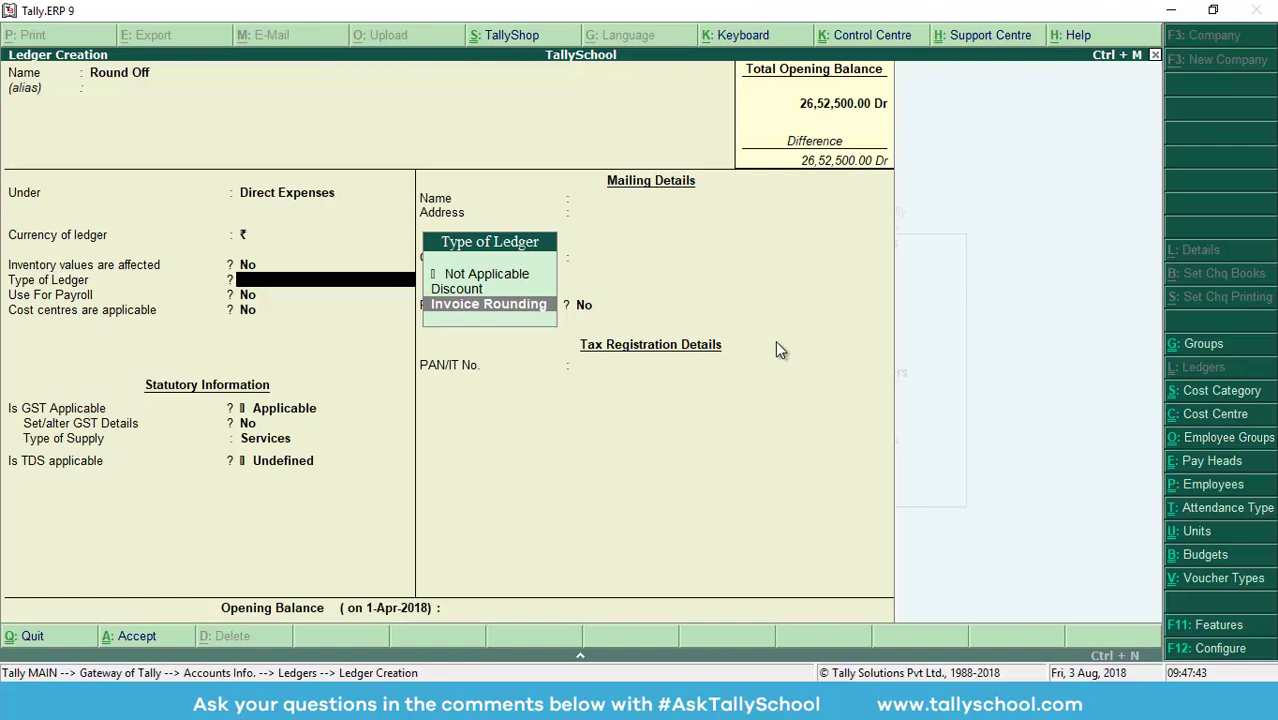
left_click(526, 304)
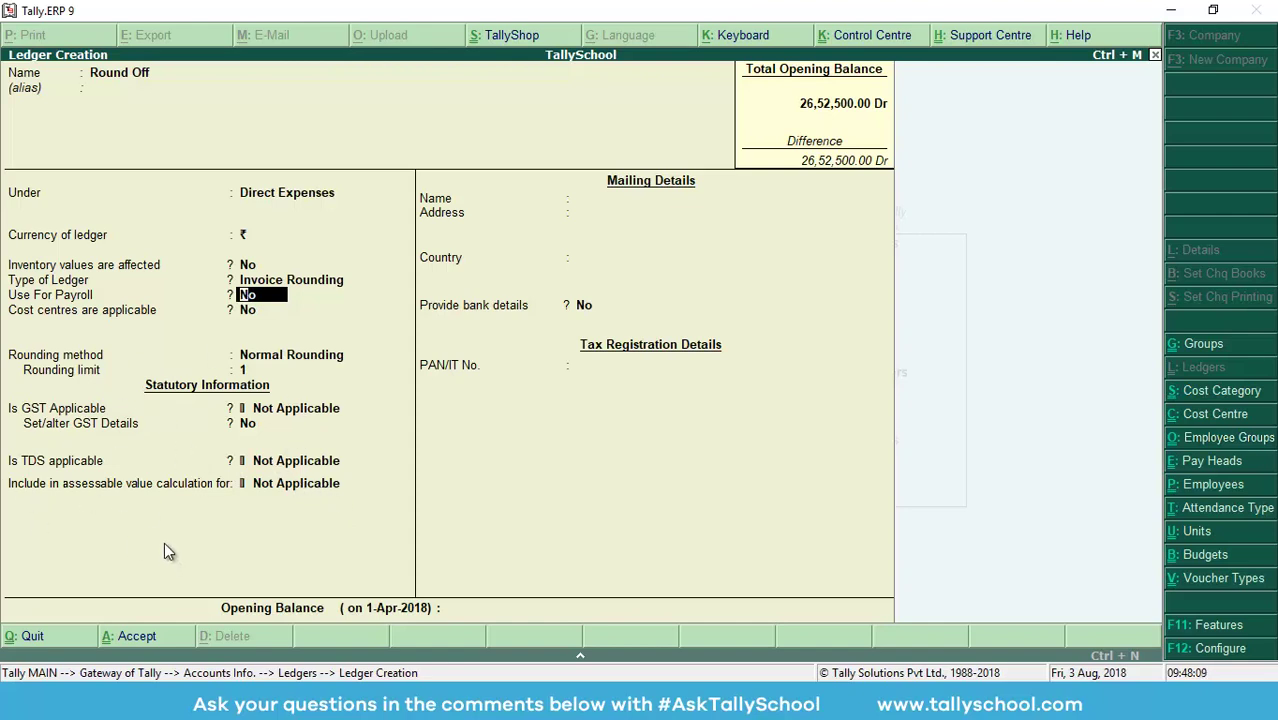
Keep payroll and cost centres at No, use Normal Rounding with a rounding limit of 1, and save the ledger without an opening balance
key("Return")
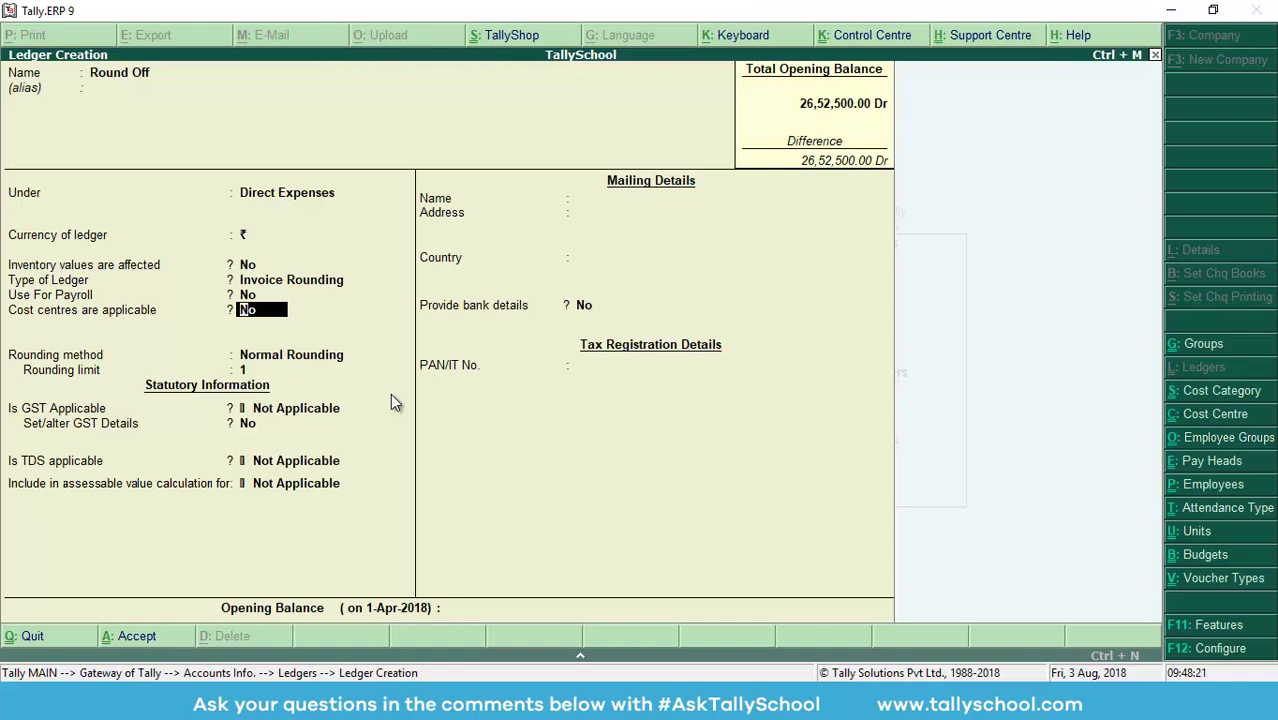
key("Return")
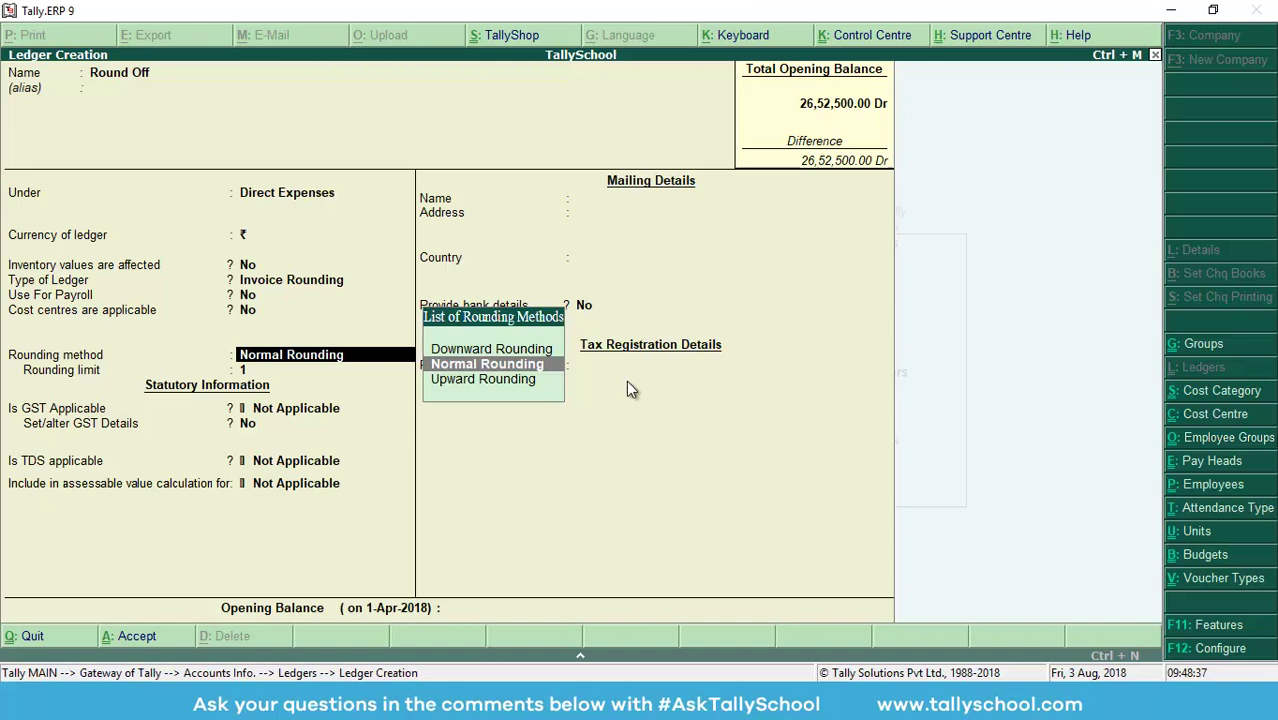
key("Return")
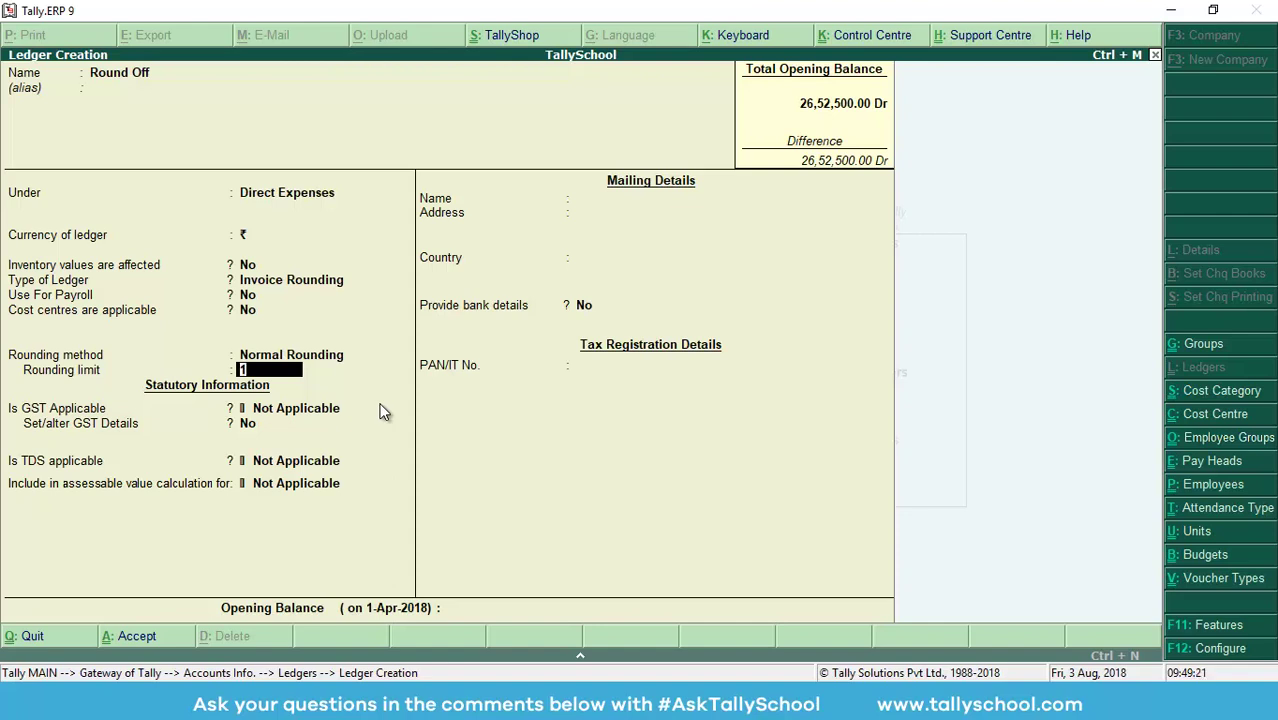
key("Return")
key("Return")
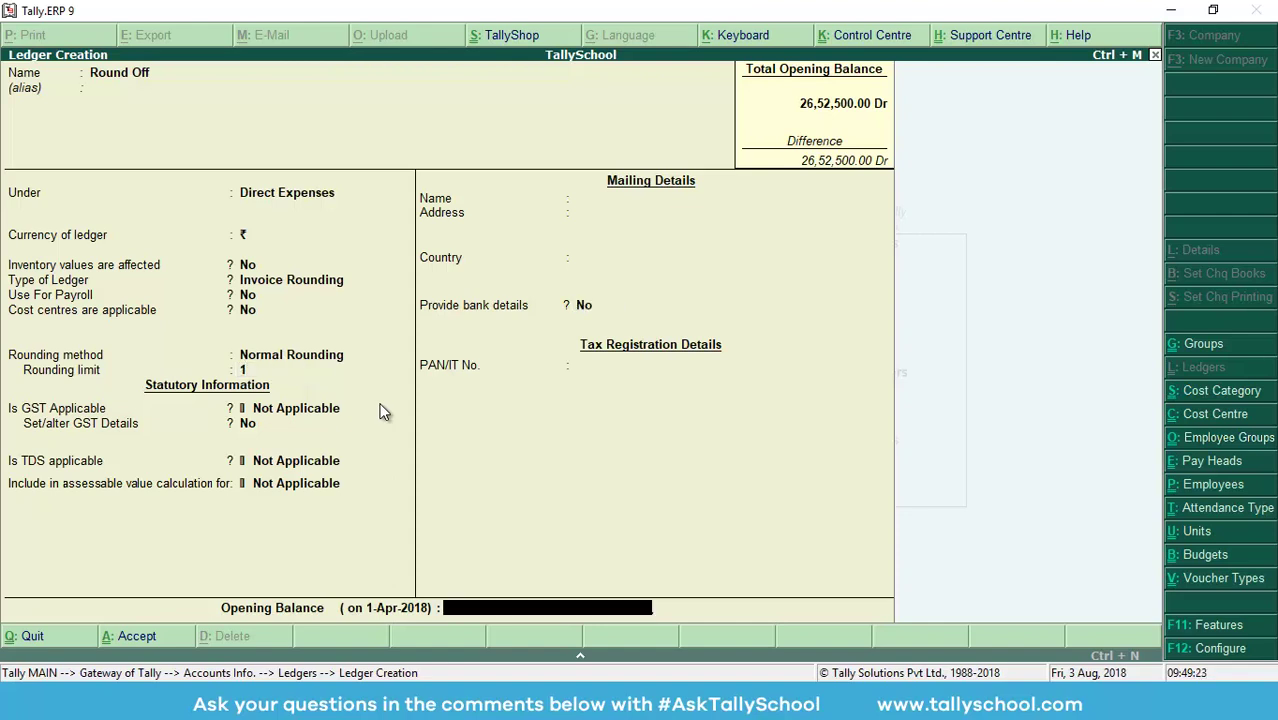
key("Return")
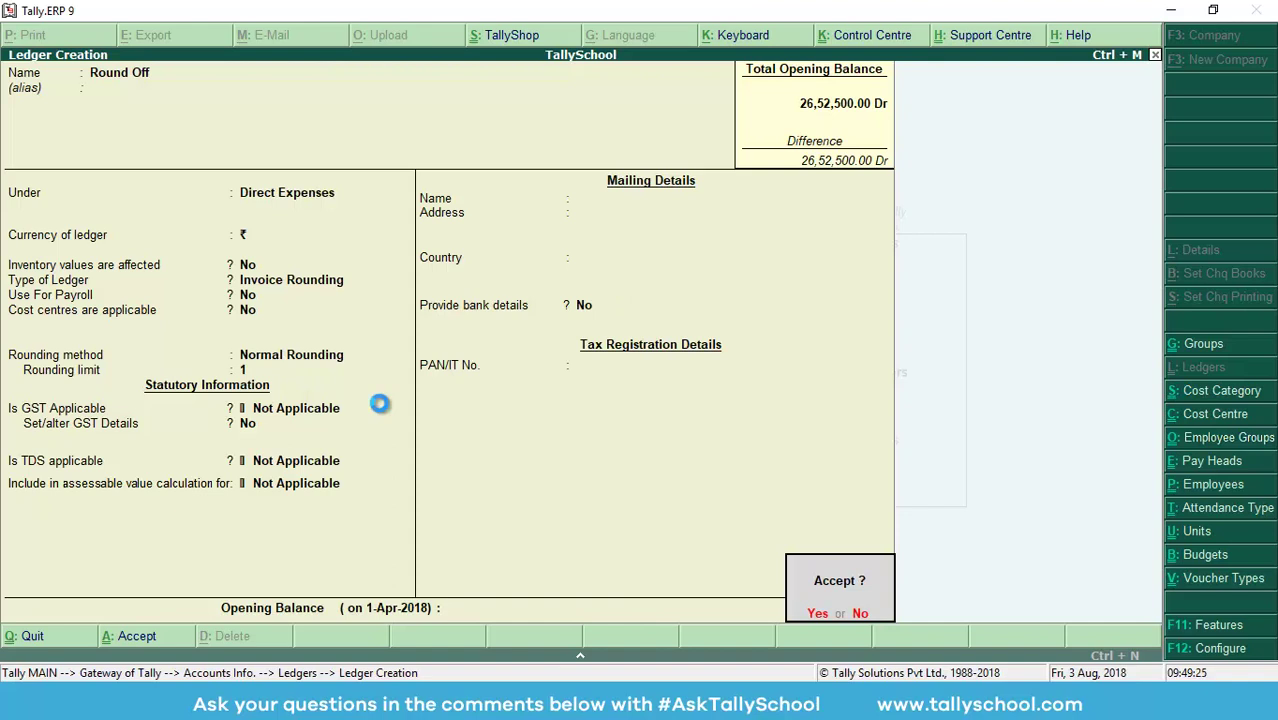
key("Return")
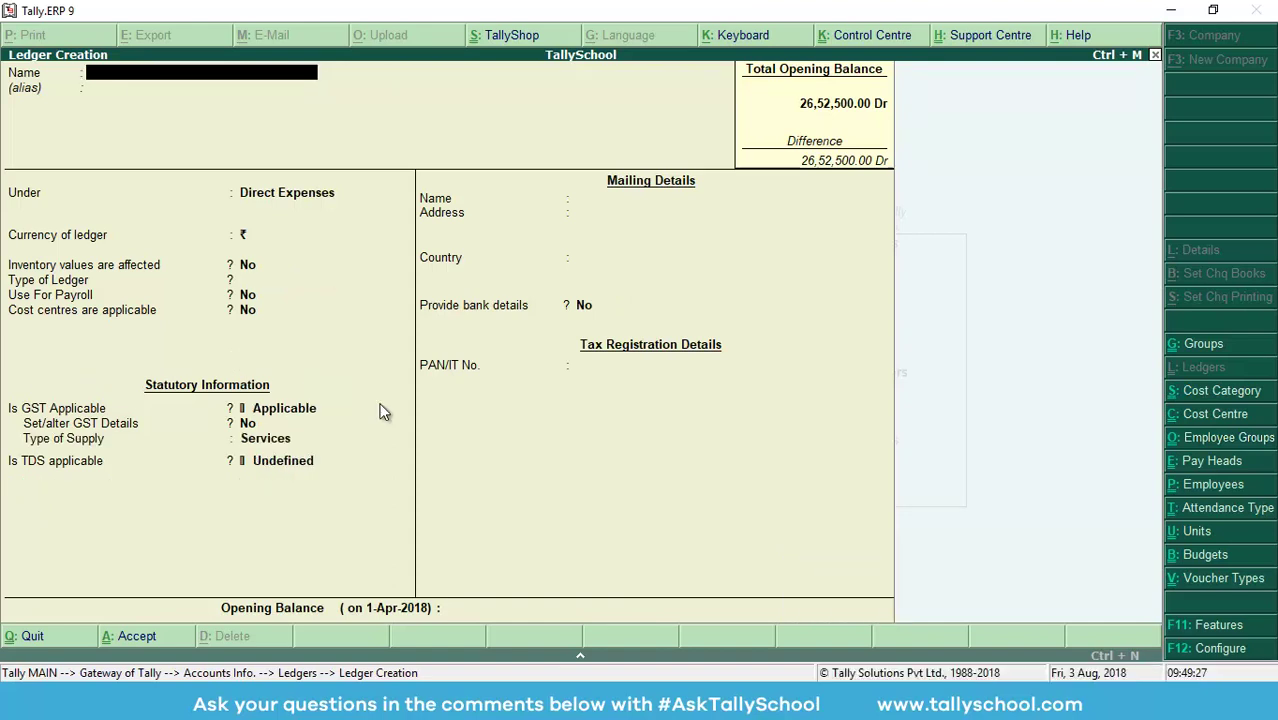
Quit the blank ledger creation form and return to the Gateway of Tally
type("2")
key("BackSpace")
key("Escape")
key("y")
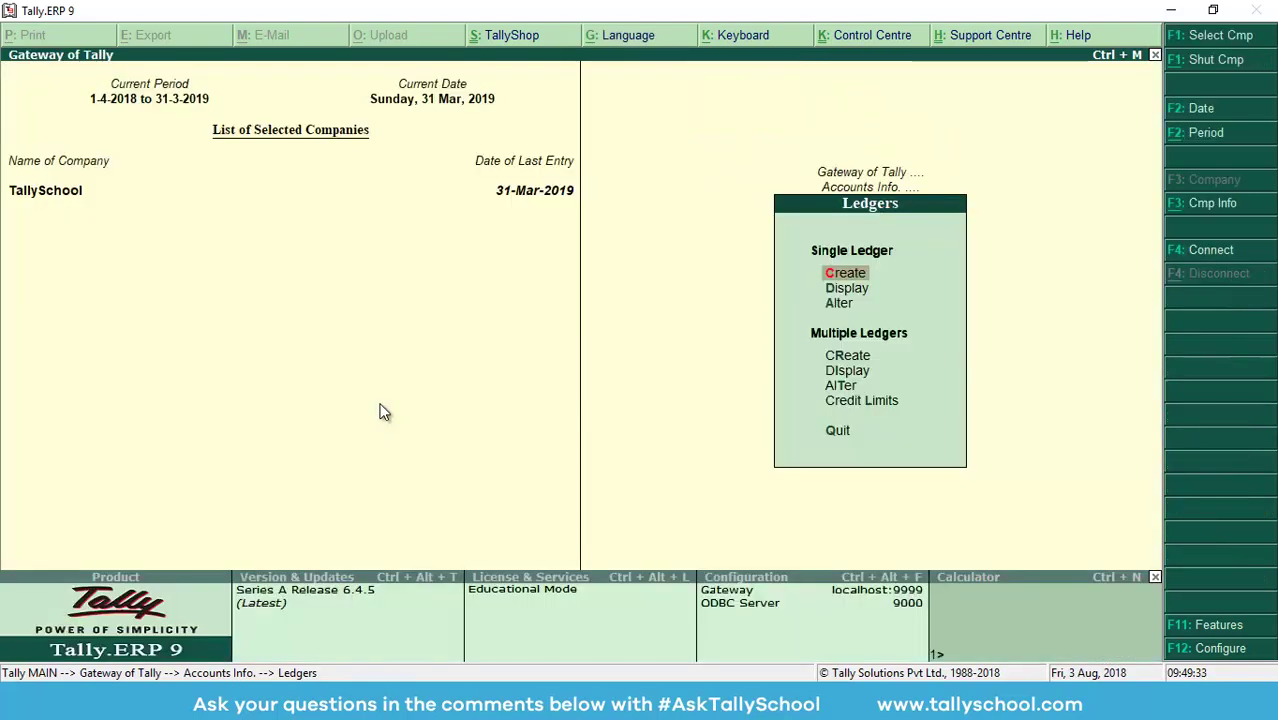
key("Escape")
key("Escape")
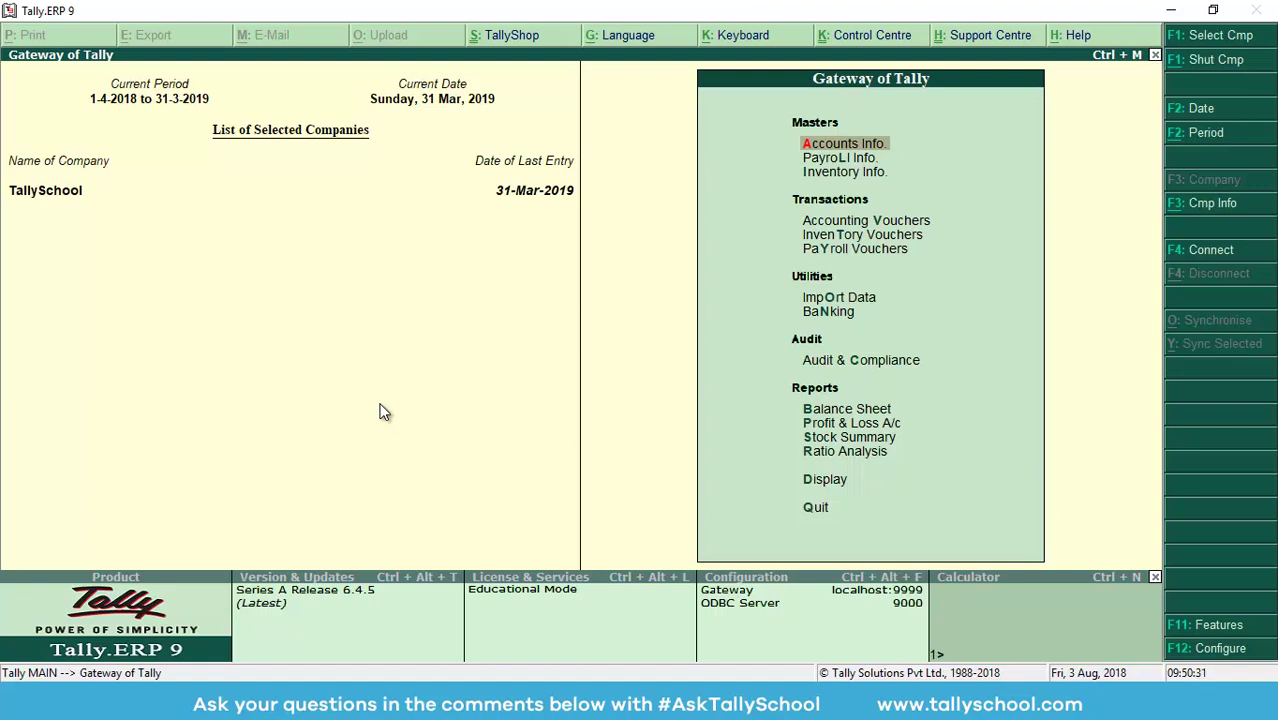
Open a new accounting voucher and change its voucher type to Sales
key("Down")
key("Down")
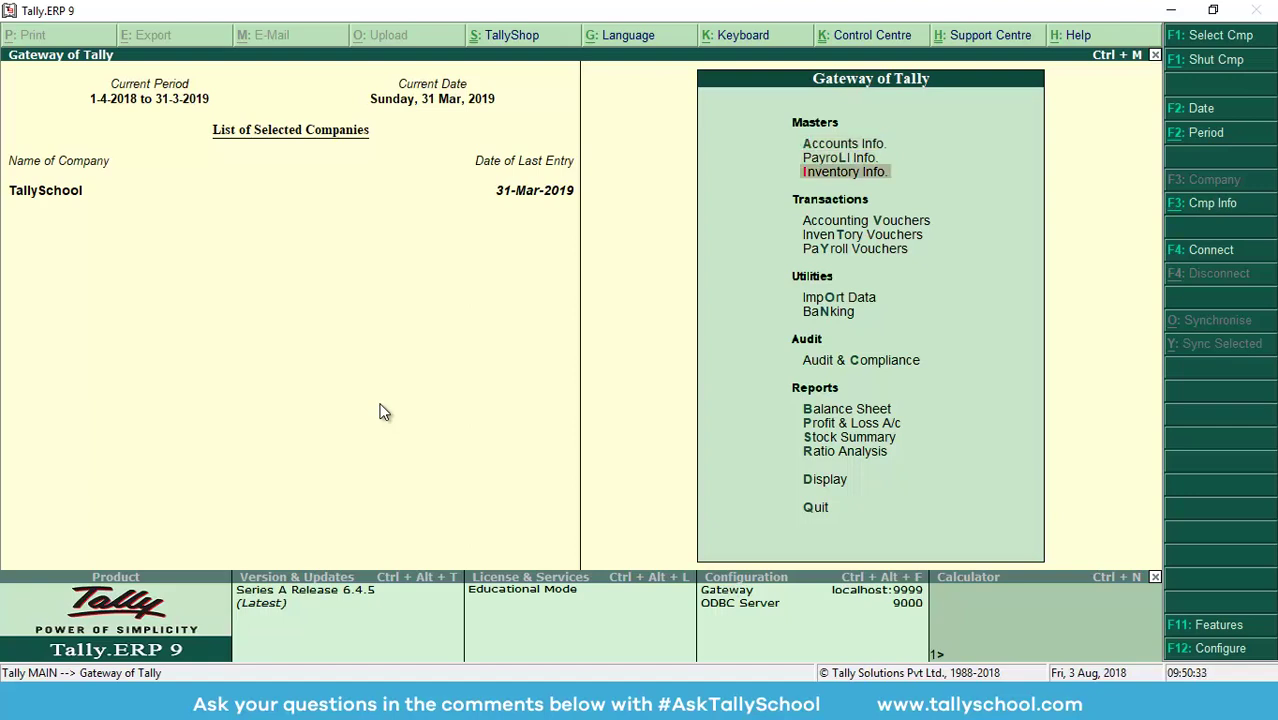
key("Down")
key("Down")
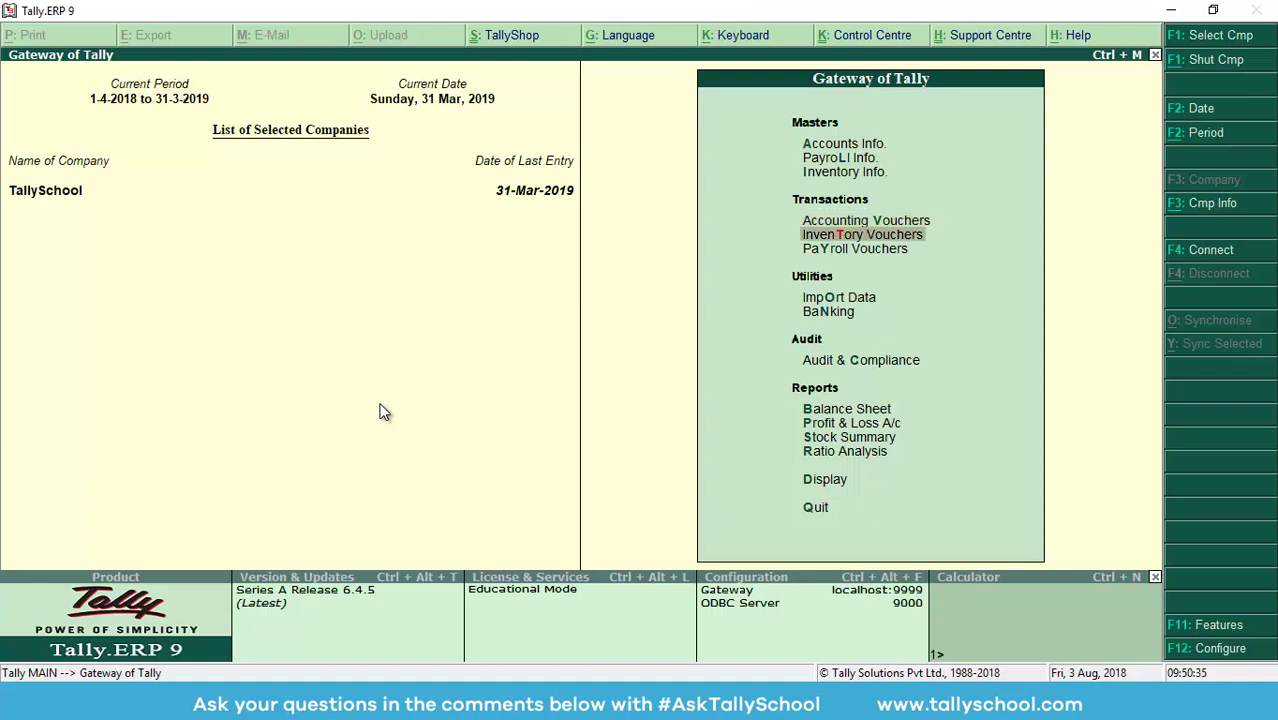
key("Up")
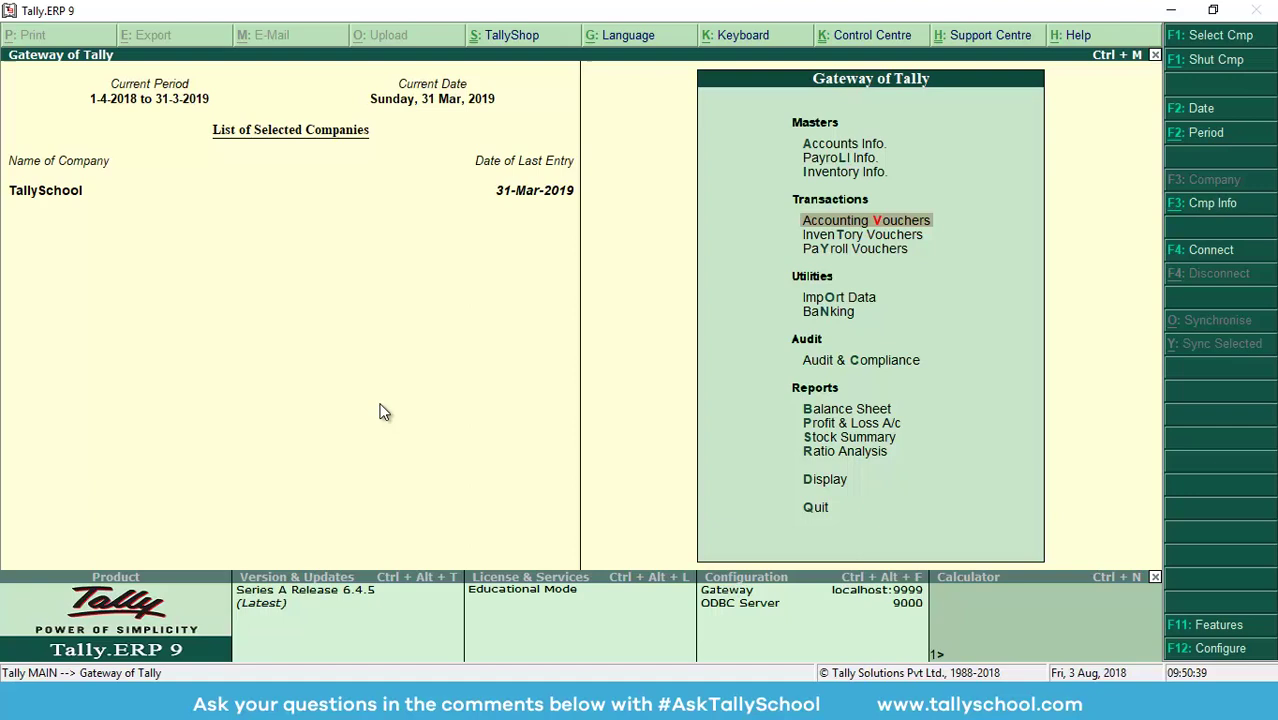
key("Down")
key("Up")
key("Down")
key("Up")
key("Return")
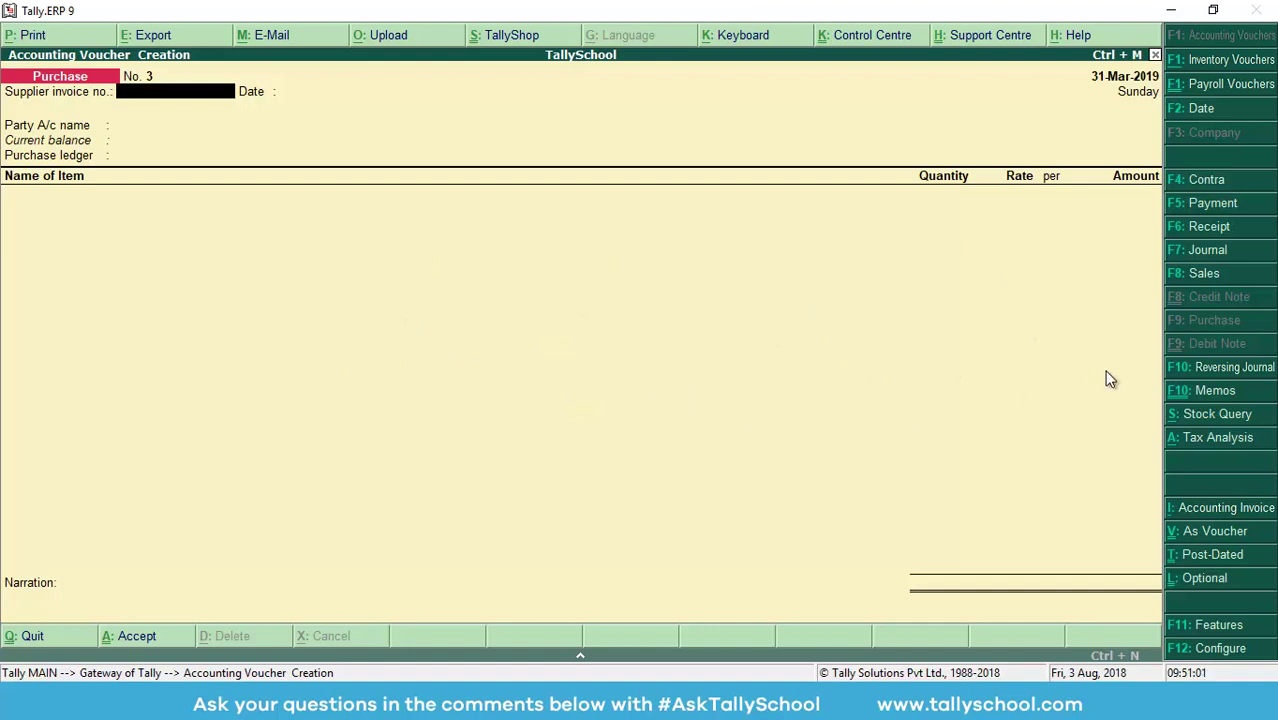
left_click(1200, 277)
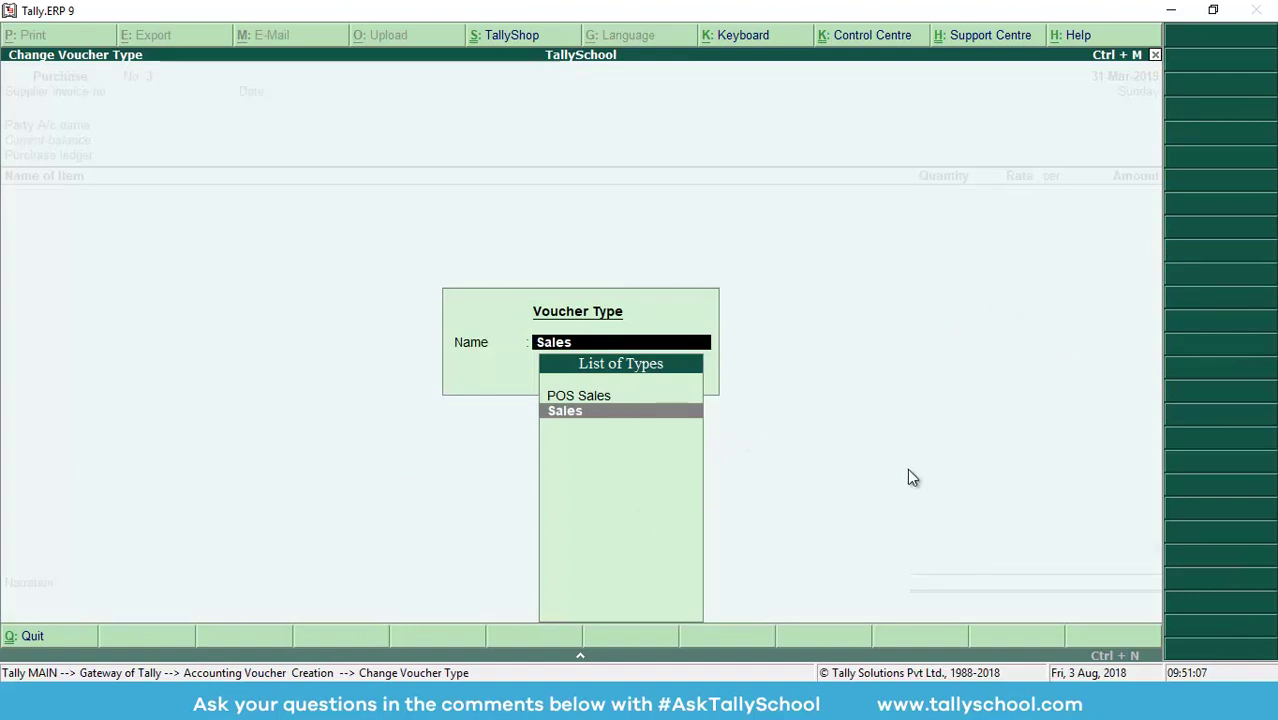
key("Return")
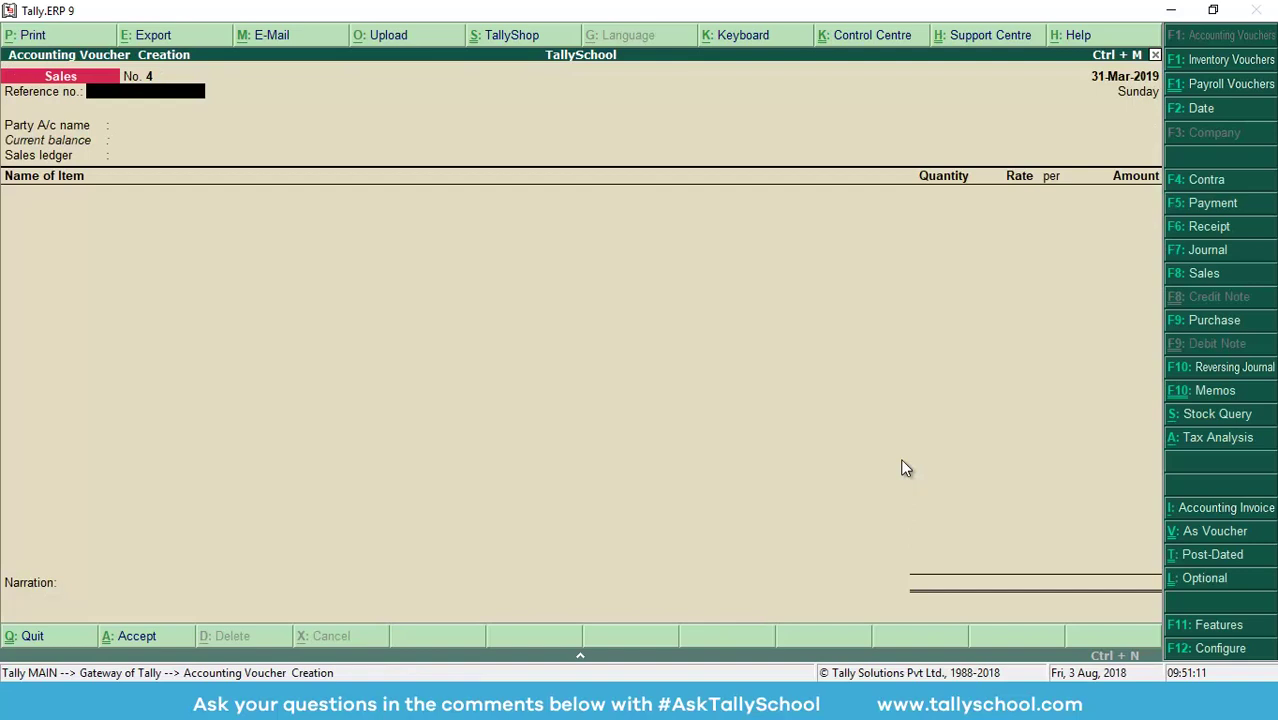
Leave the reference number blank, choose Amazon as the party account, and accept its party details as filled in
key("Return")
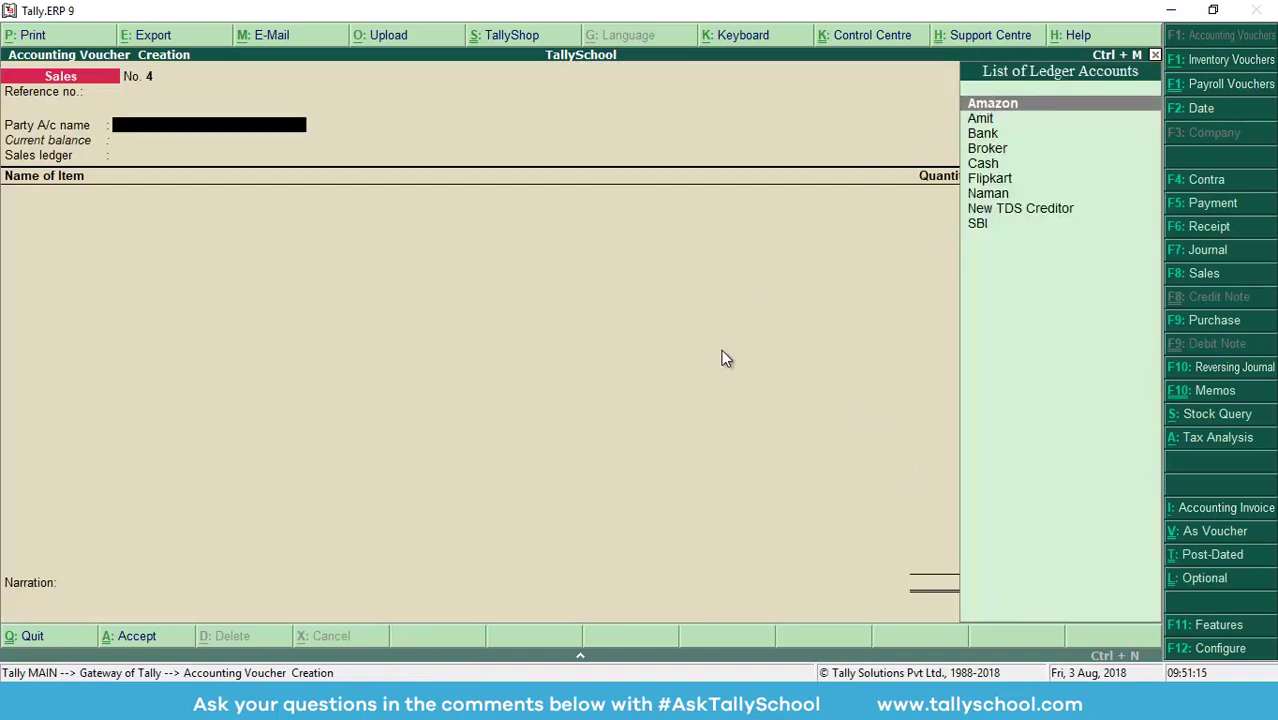
key("Return")
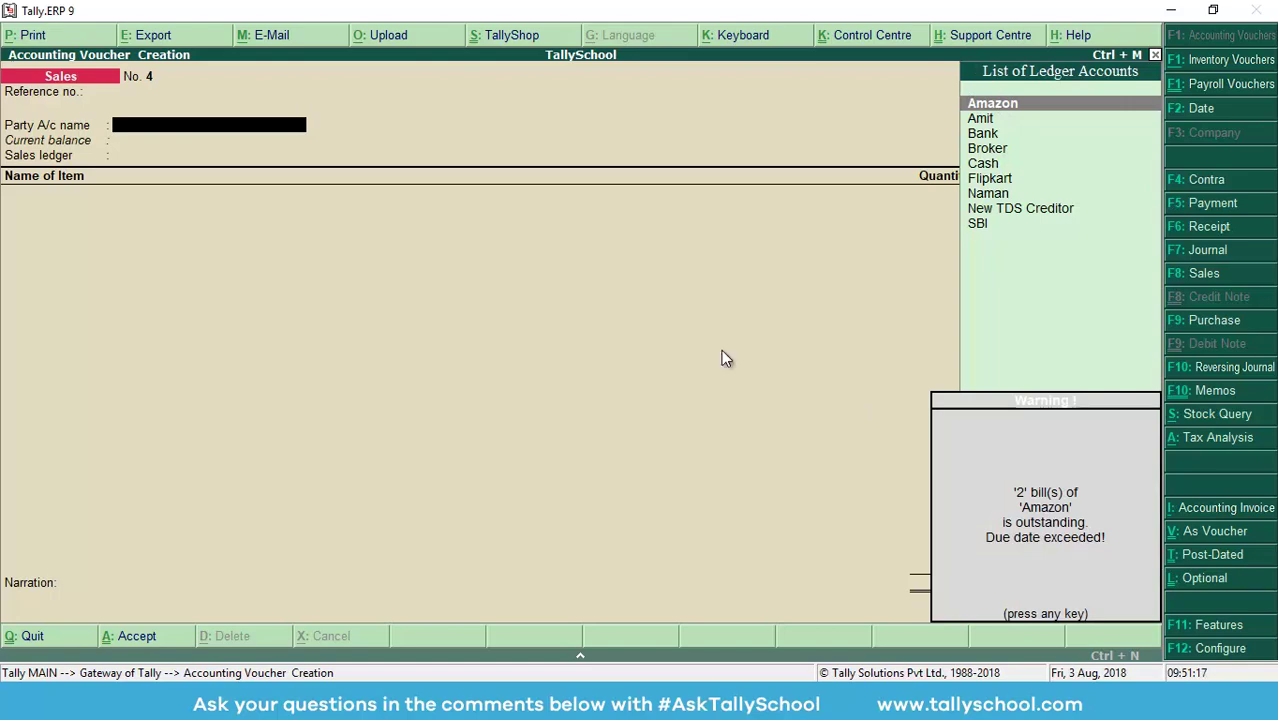
key("Return")
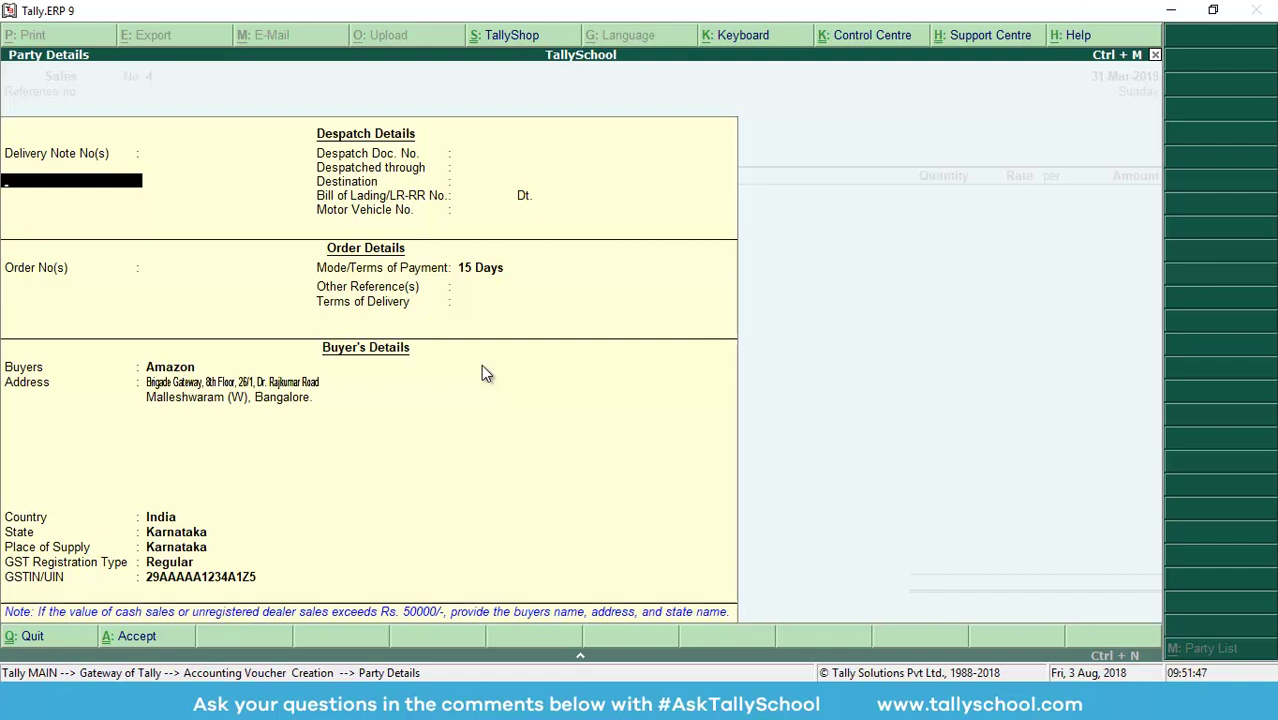
key("ctrl+a")
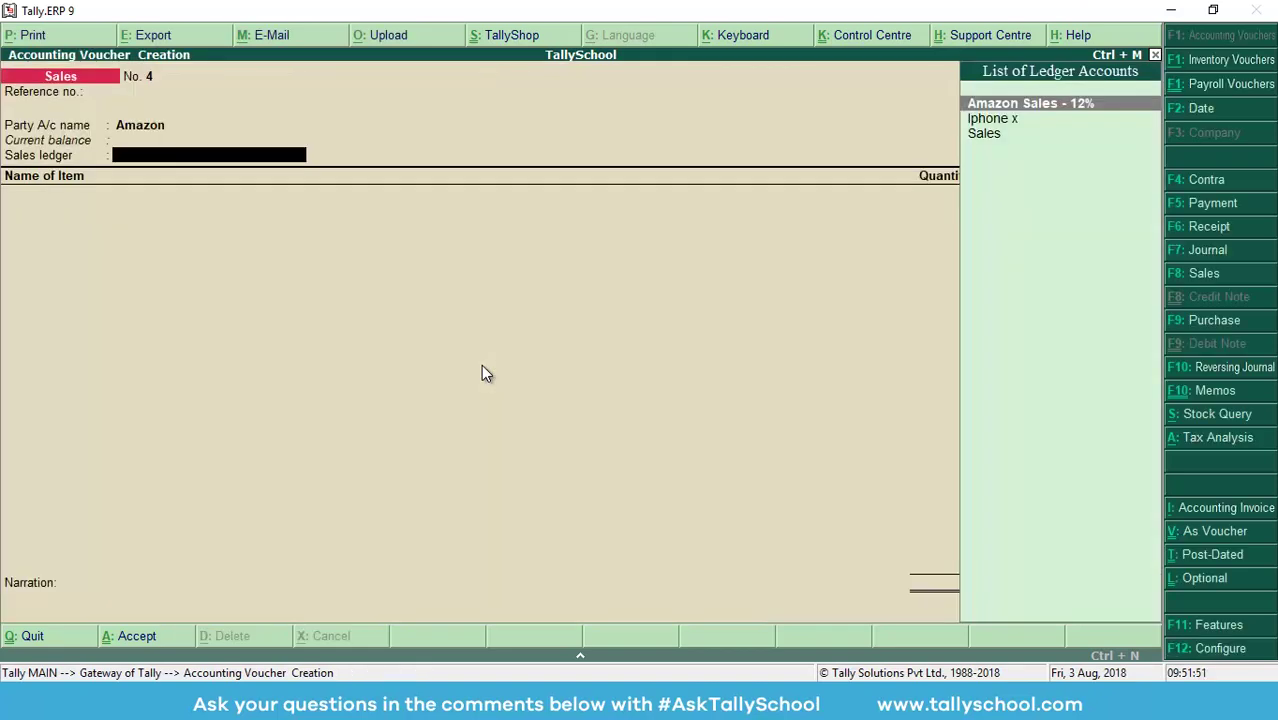
Set the voucher's sales ledger to Amazon Sales - 12%
key("Down")
key("Down")
key("Up")
key("Up")
key("Return")
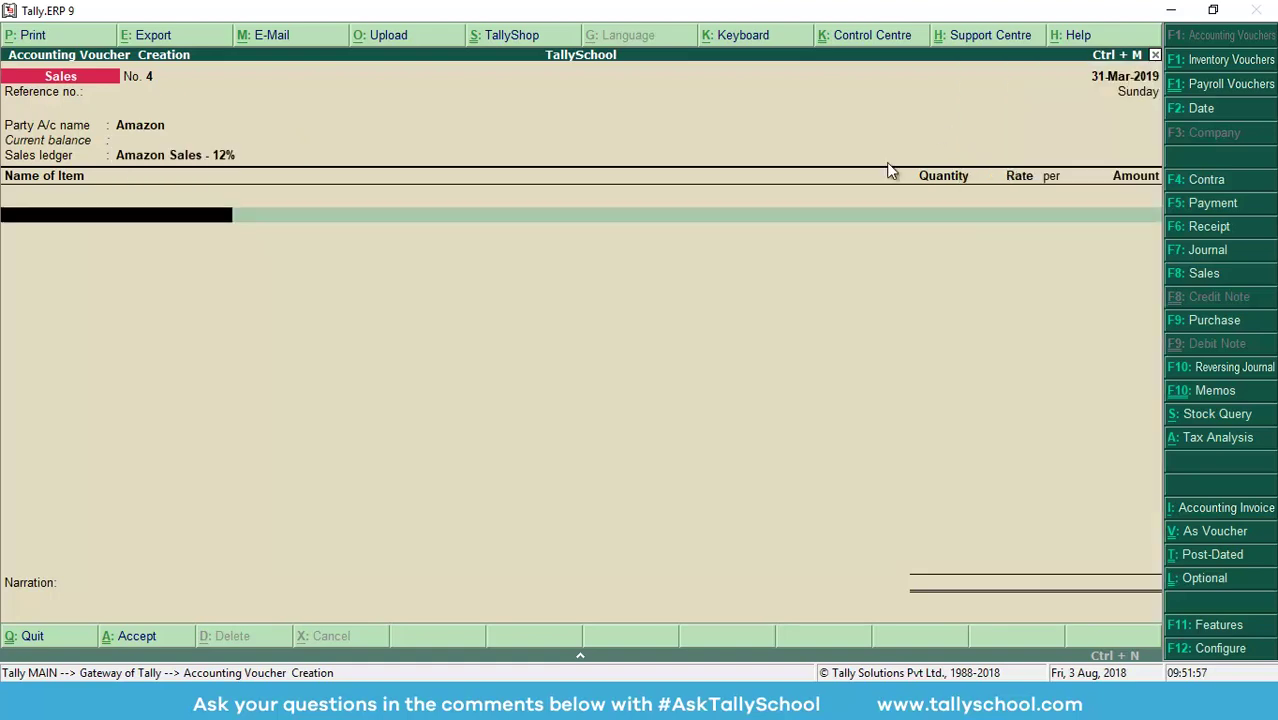
Add Iphone X to the sales voucher from New Godown with a quantity of 1 NOS
key("Down")
key("Down")
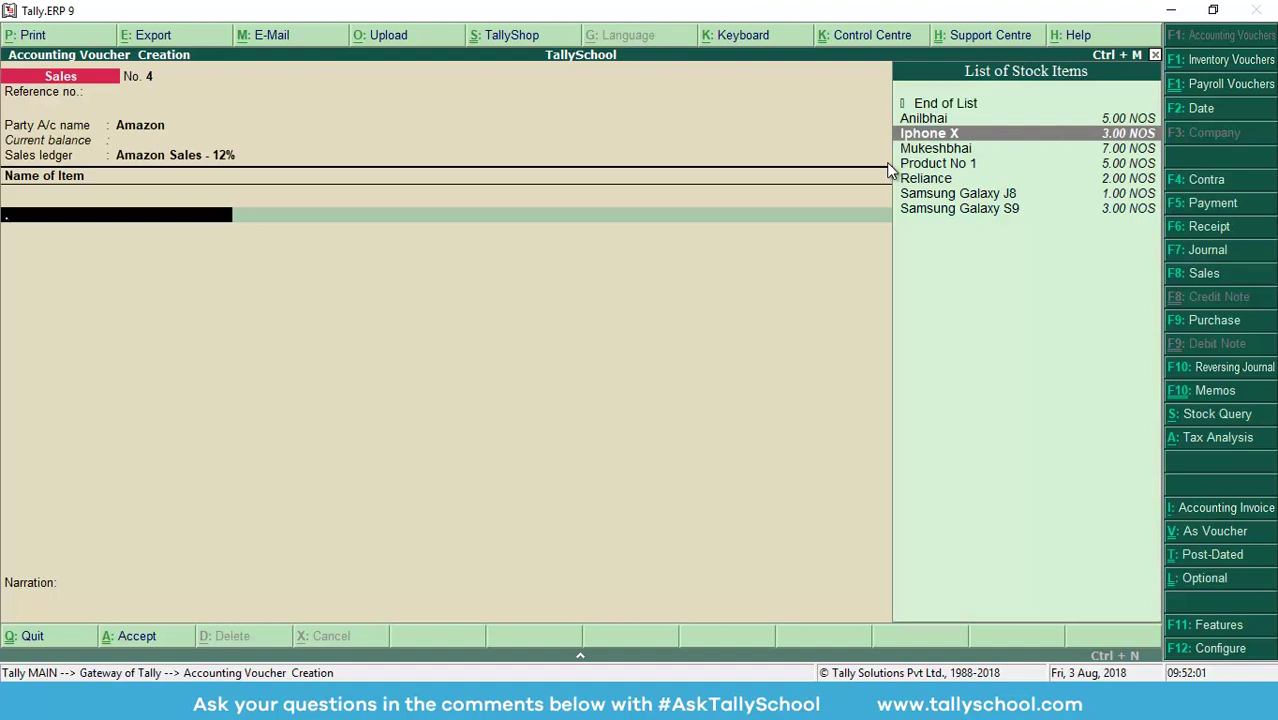
key("Return")
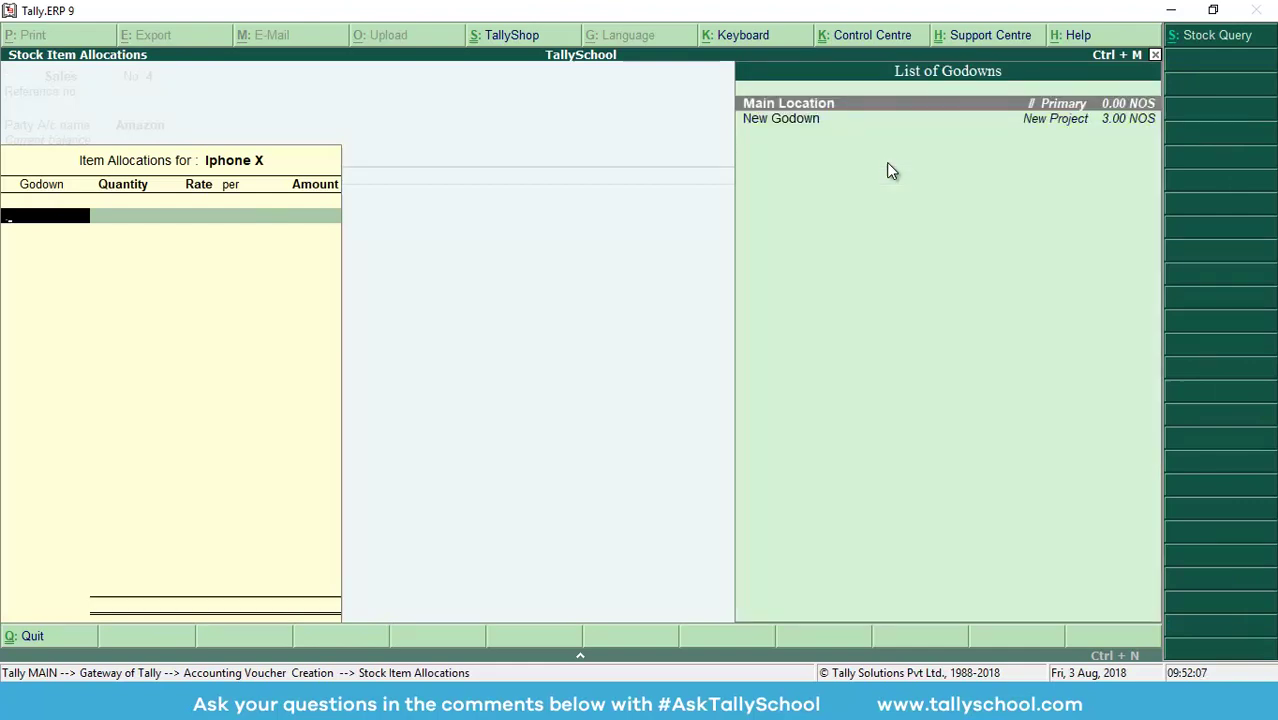
key("Down")
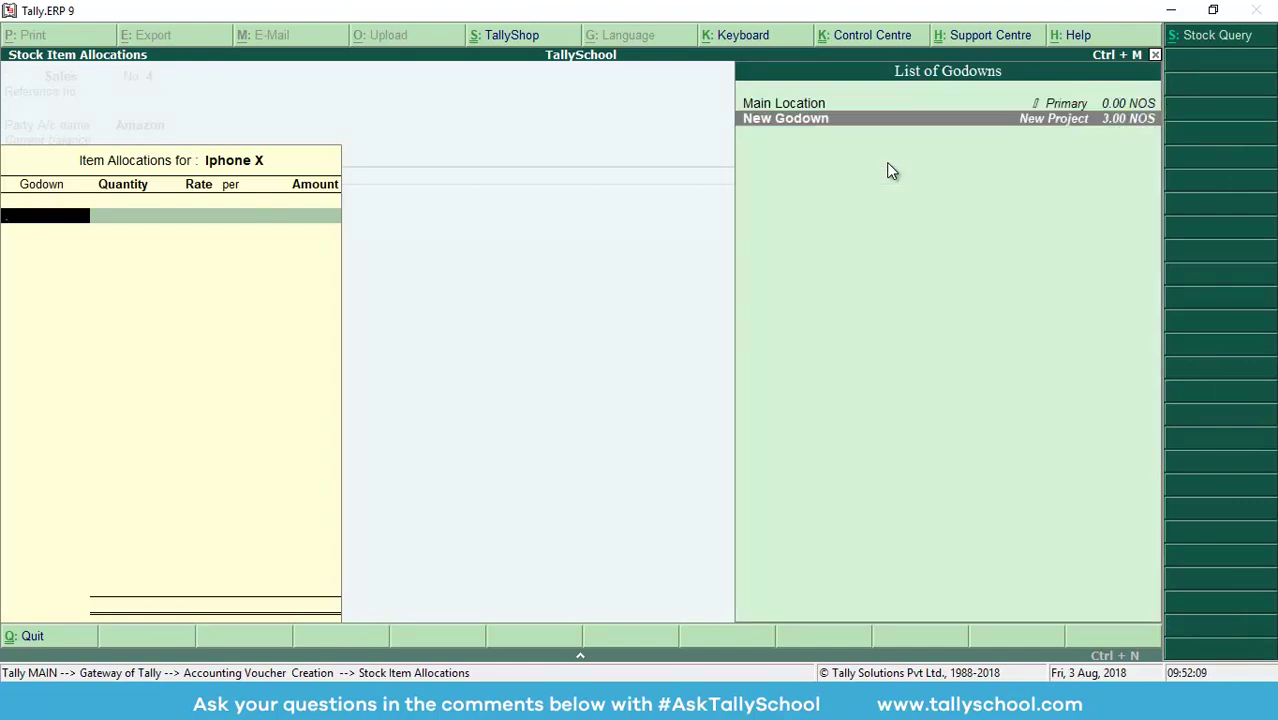
key("Return")
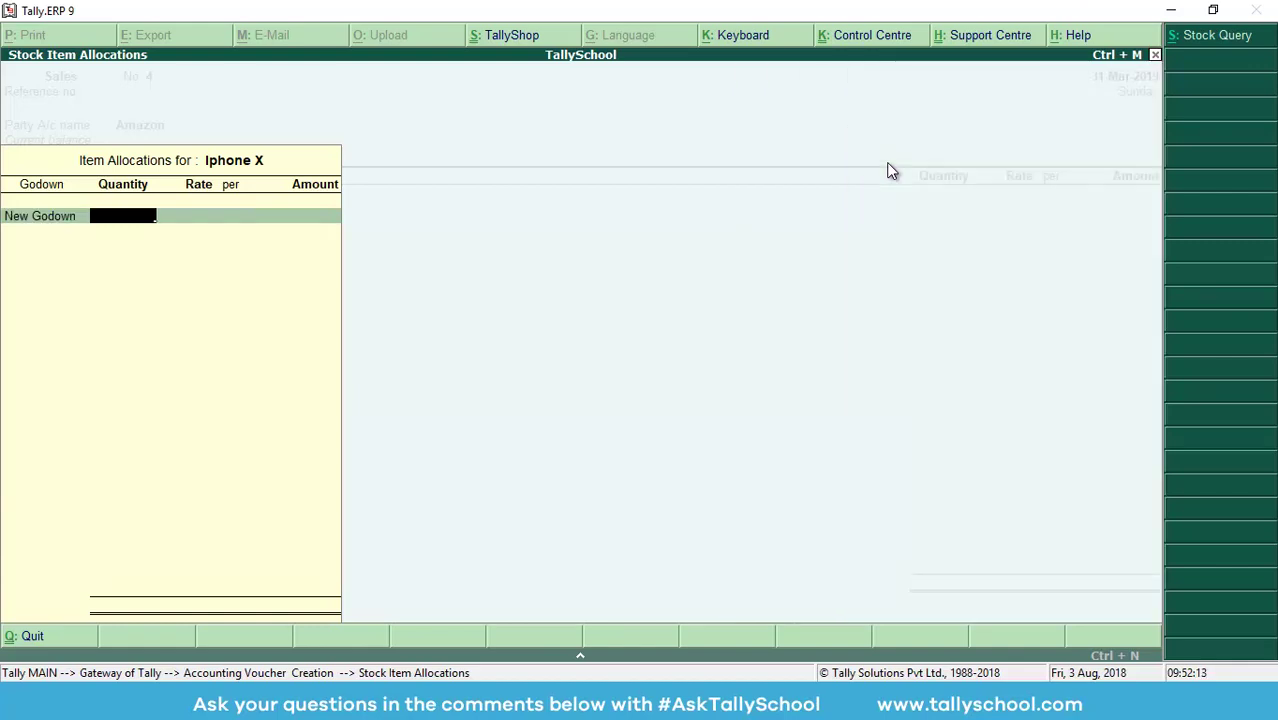
type("1")
key("Return")
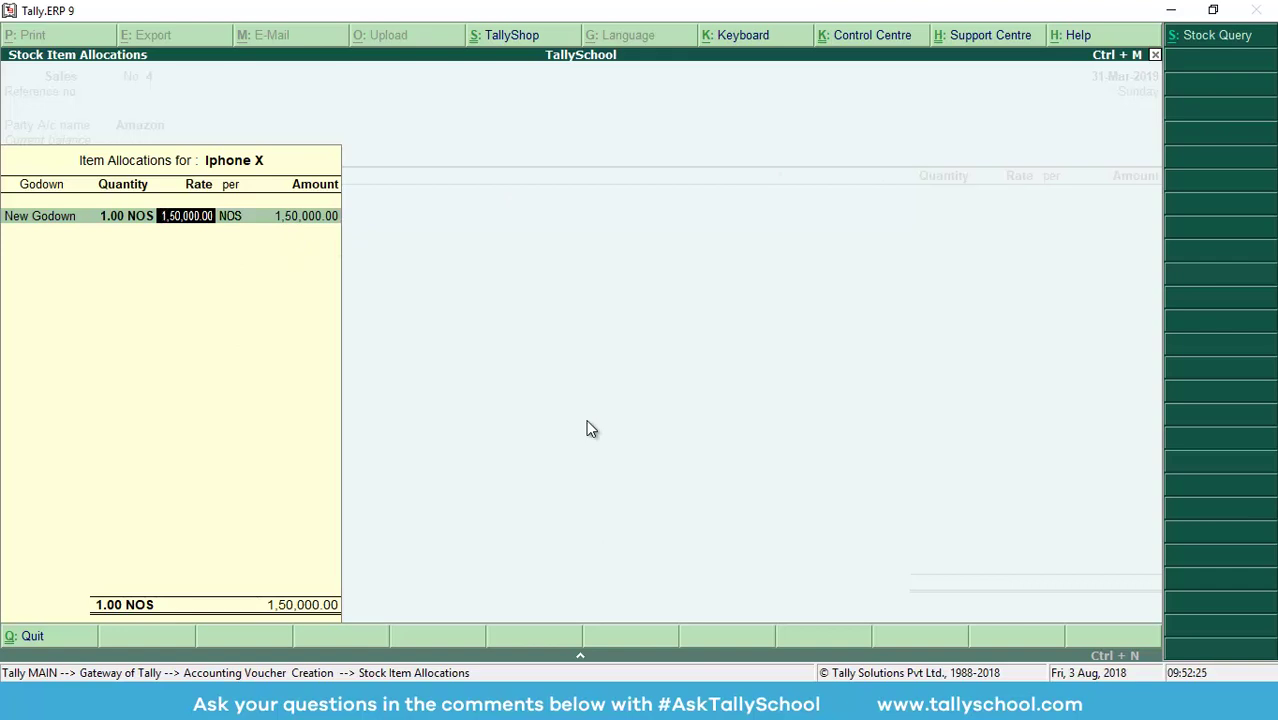
Set the Iphone X rate to 1,51,221.00 and finish its item allocation
type("151")
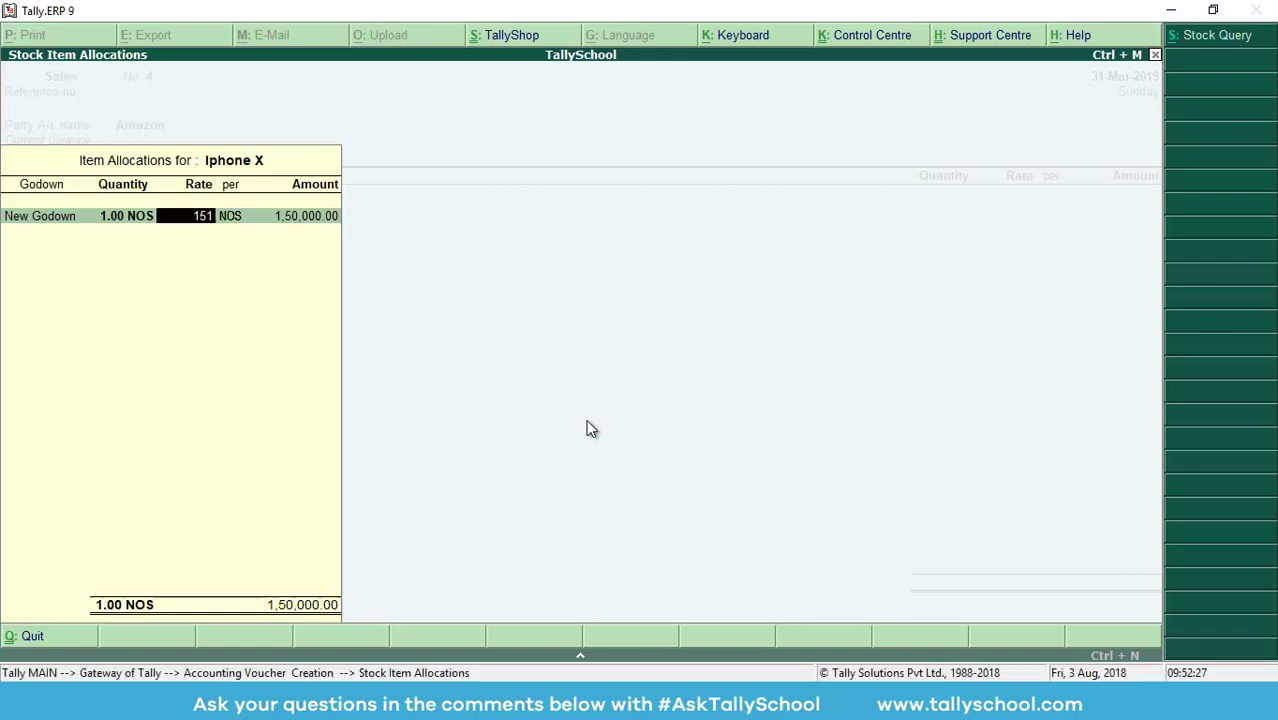
type("221")
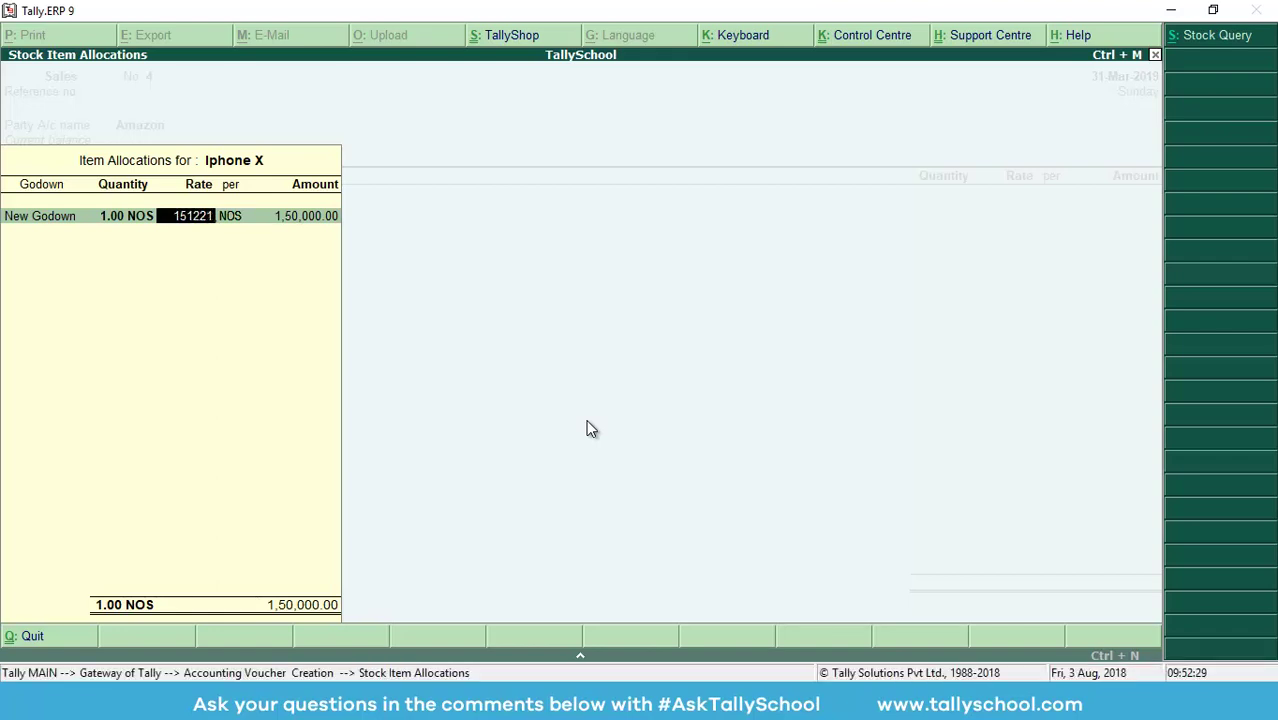
key("Return")
key("Return")
key("Return")
key("Return")
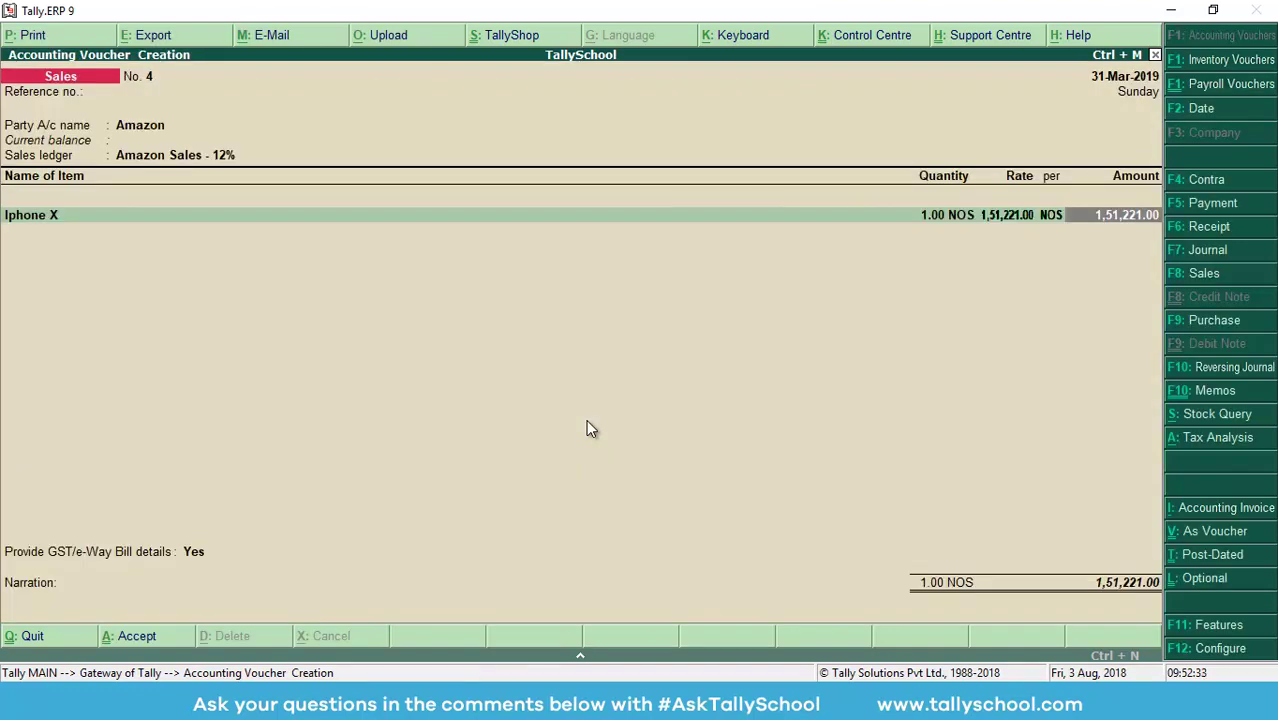
key("Return")
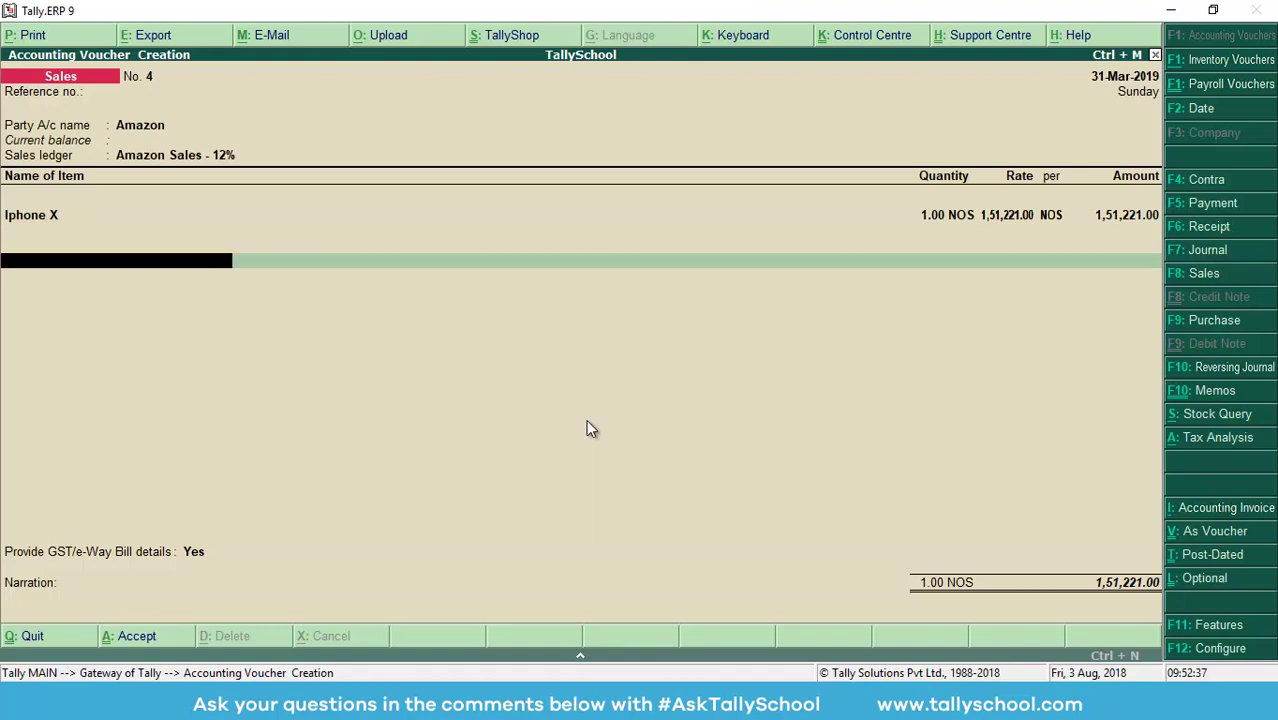
End the item list and add the IGST and Round Off ledgers, keeping their automatically calculated amounts
key("Return")
type("I")
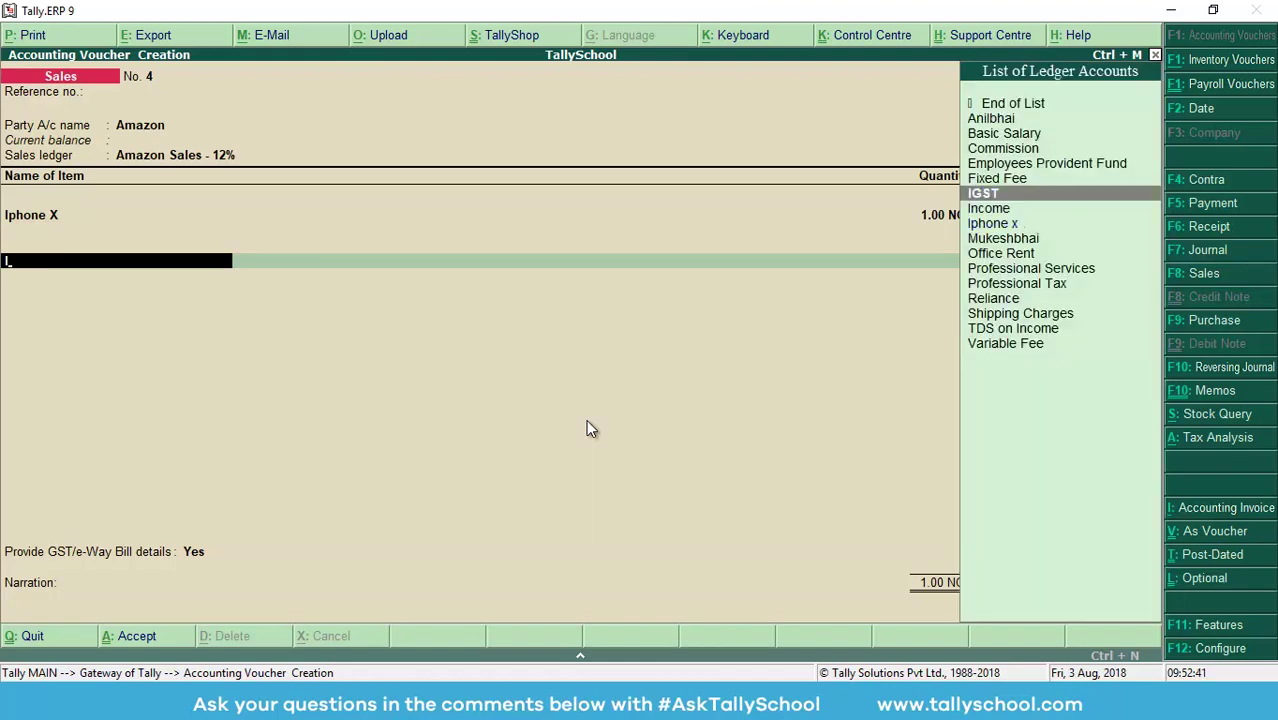
key("Return")
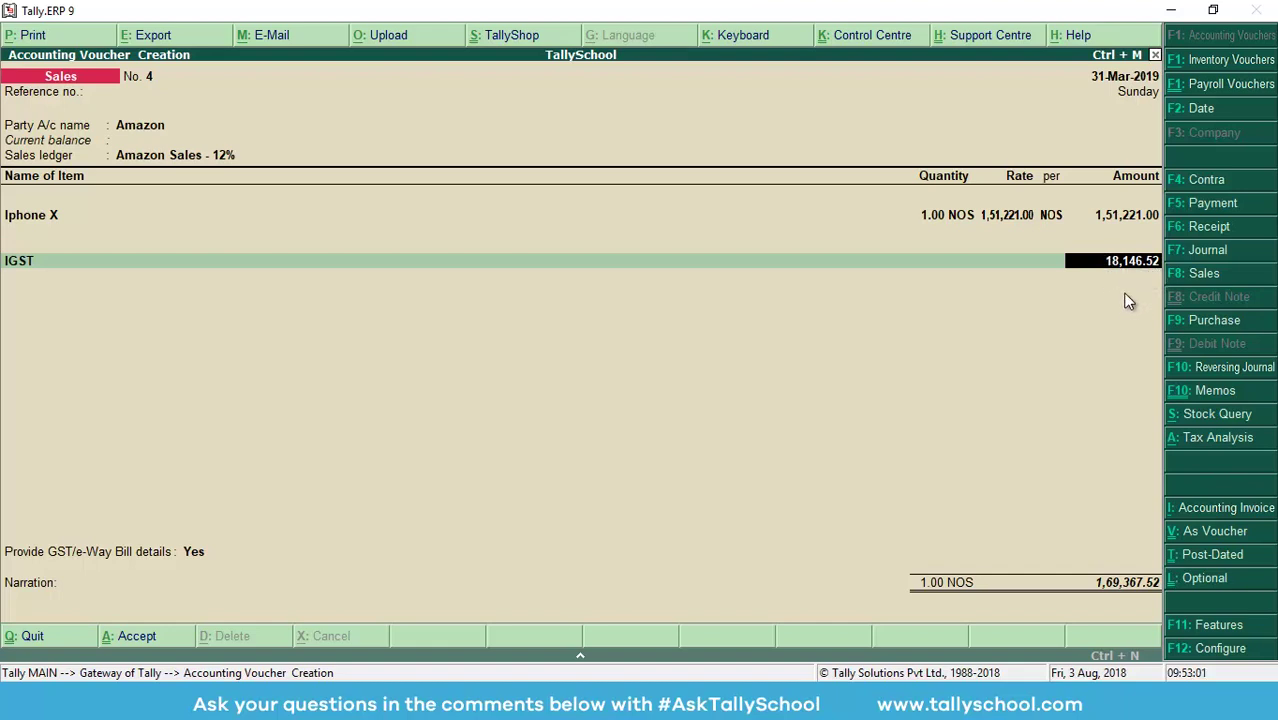
key("Return")
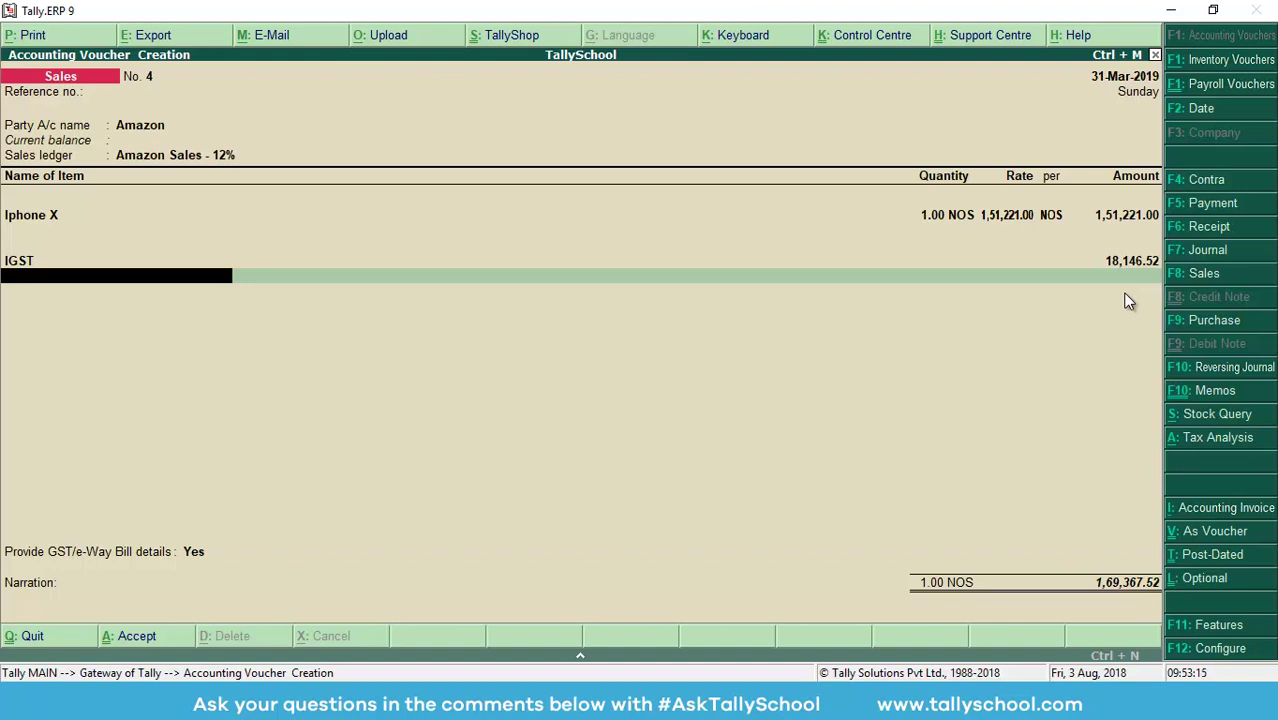
type("Round Off")
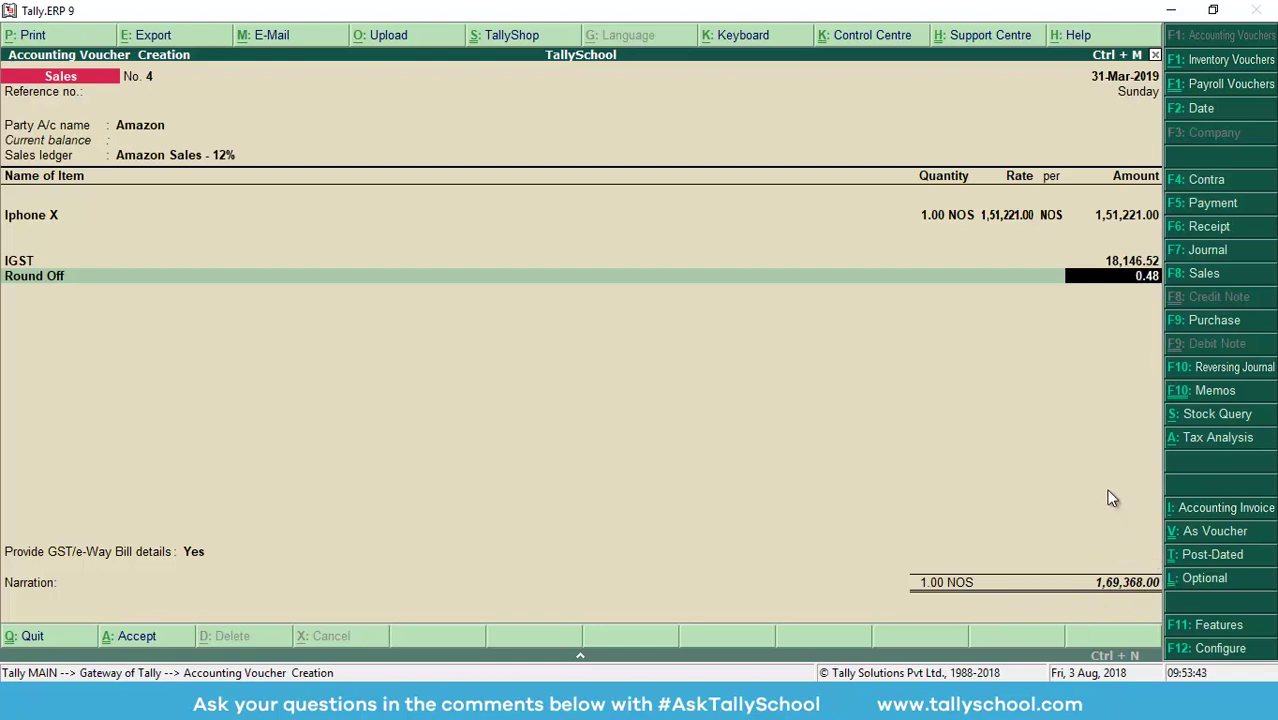
Go back to the Iphone X item allocation, set its rate to 1,51,223.00, and pass through the ledger lines
key("BackSpace")
key("BackSpace")
key("BackSpace")
key("BackSpace")
key("BackSpace")
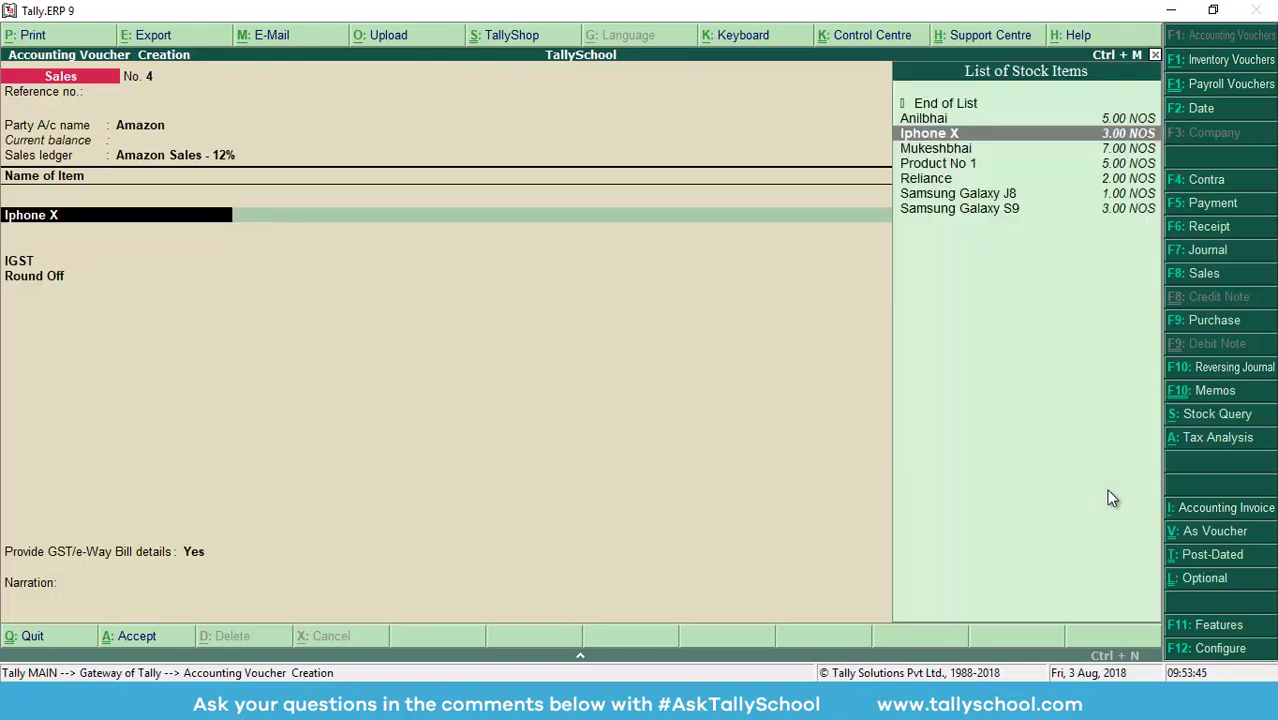
key("Return")
key("Return")
key("Return")
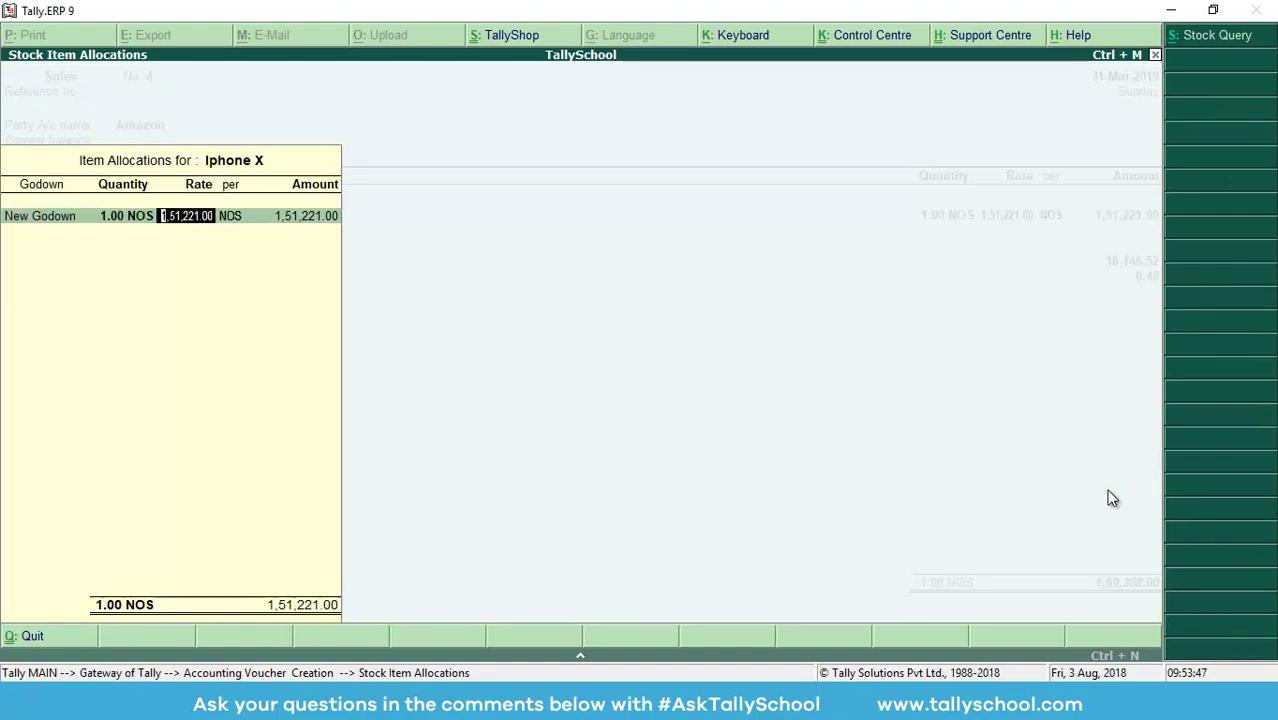
type("1")
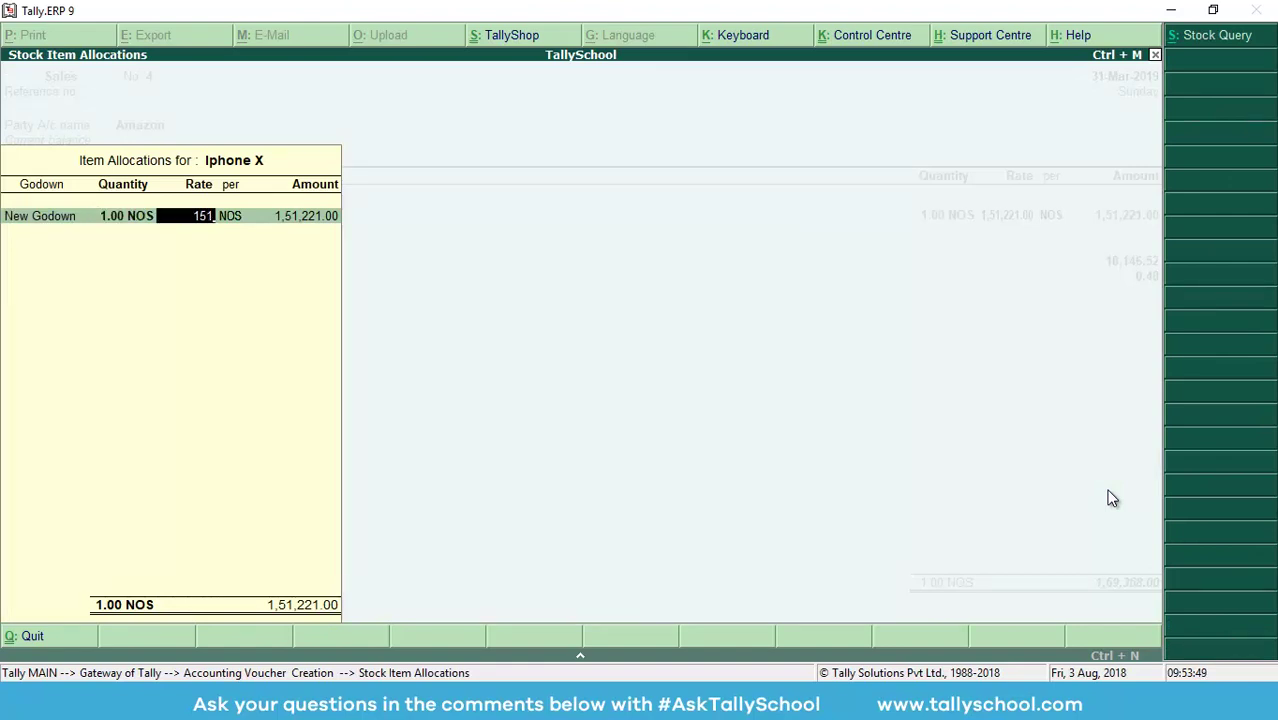
type(",51,223")
key("Return")
key("Return")
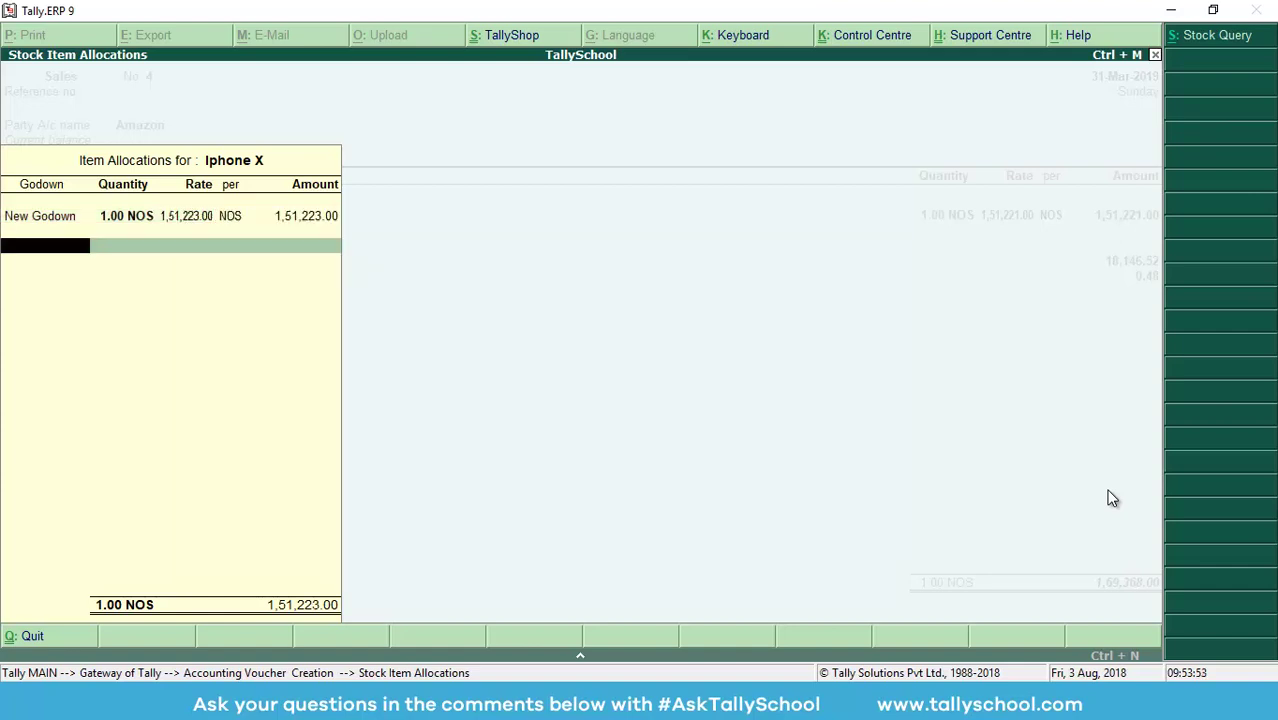
key("Return")
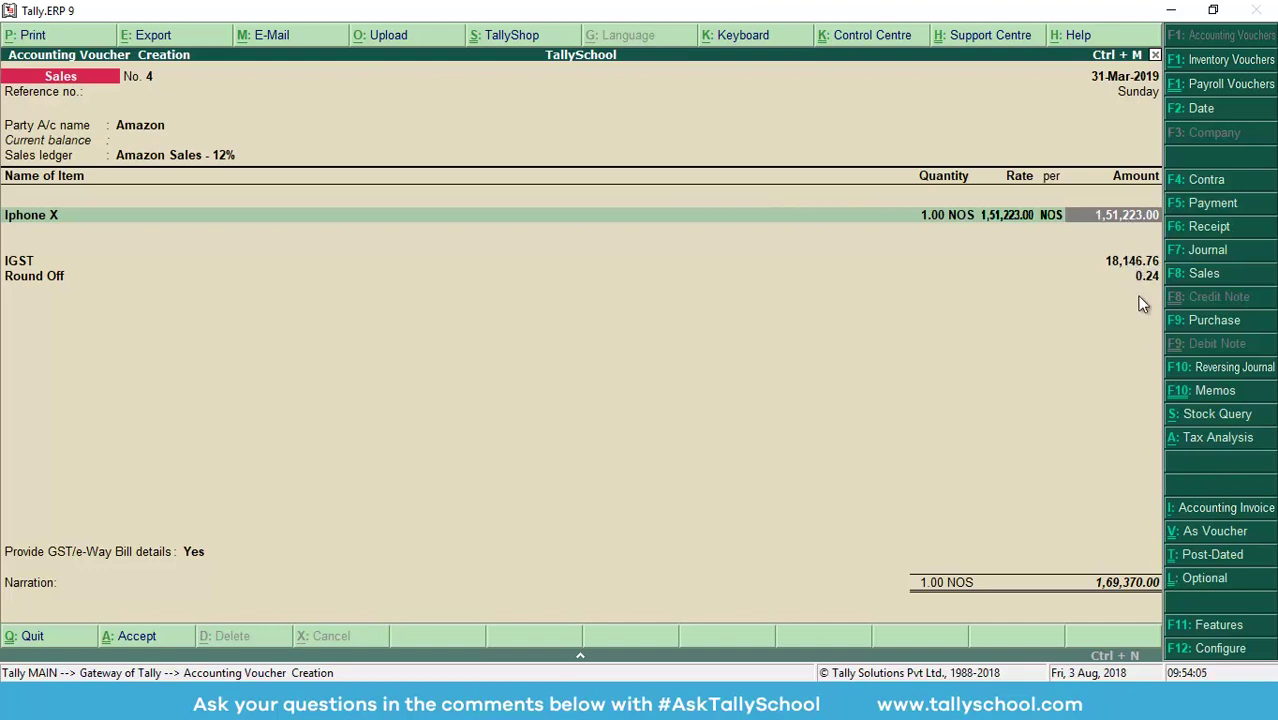
key("Return")
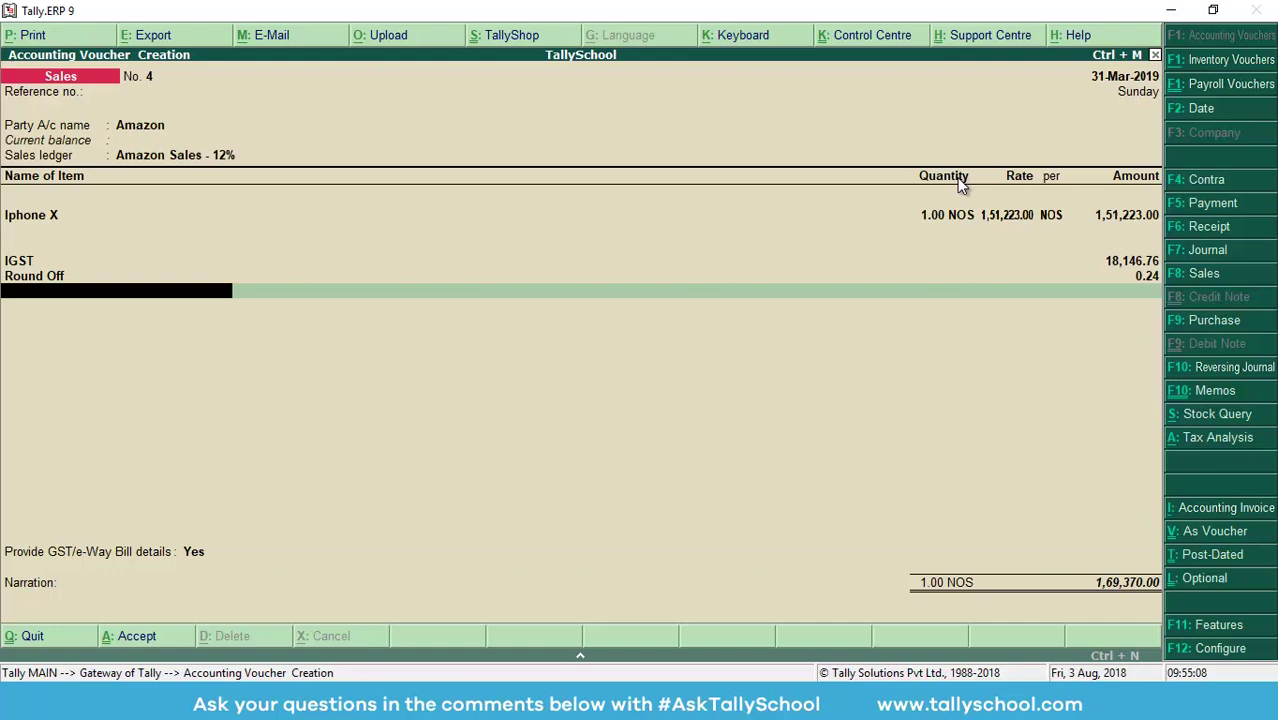
key("Return")
key("Return")
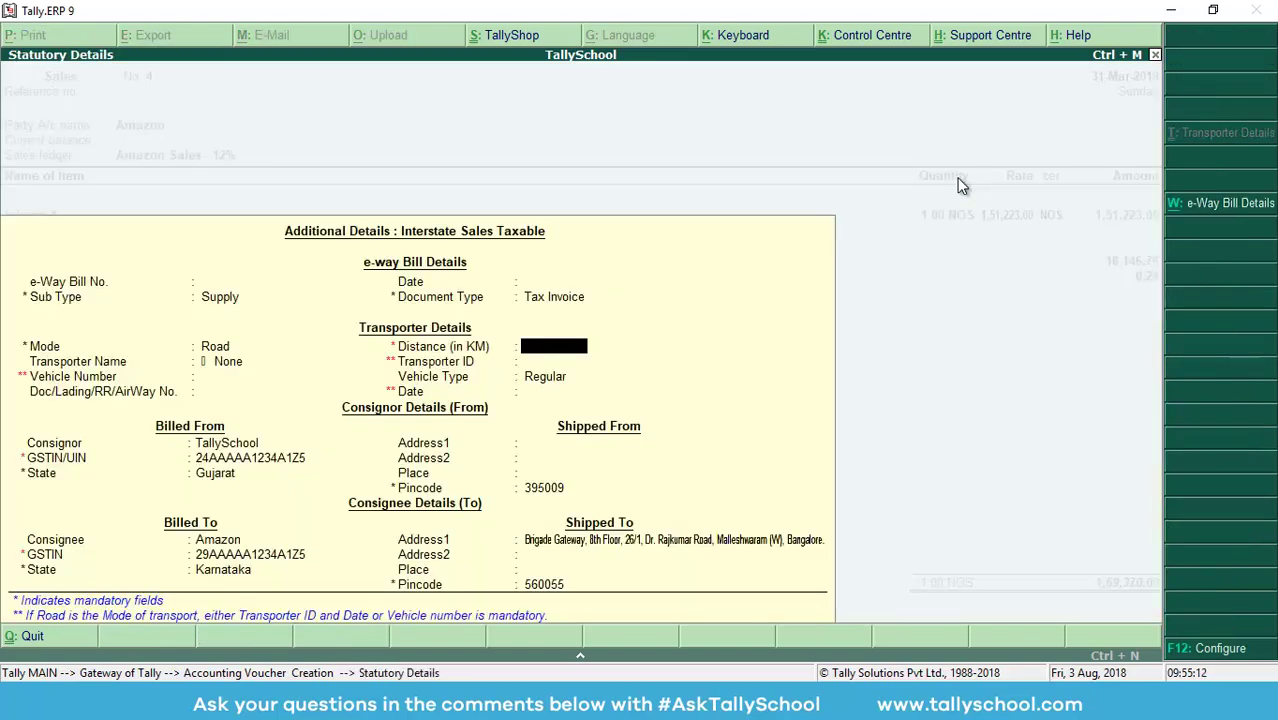
key("BackSpace")
key("BackSpace")
key("BackSpace")
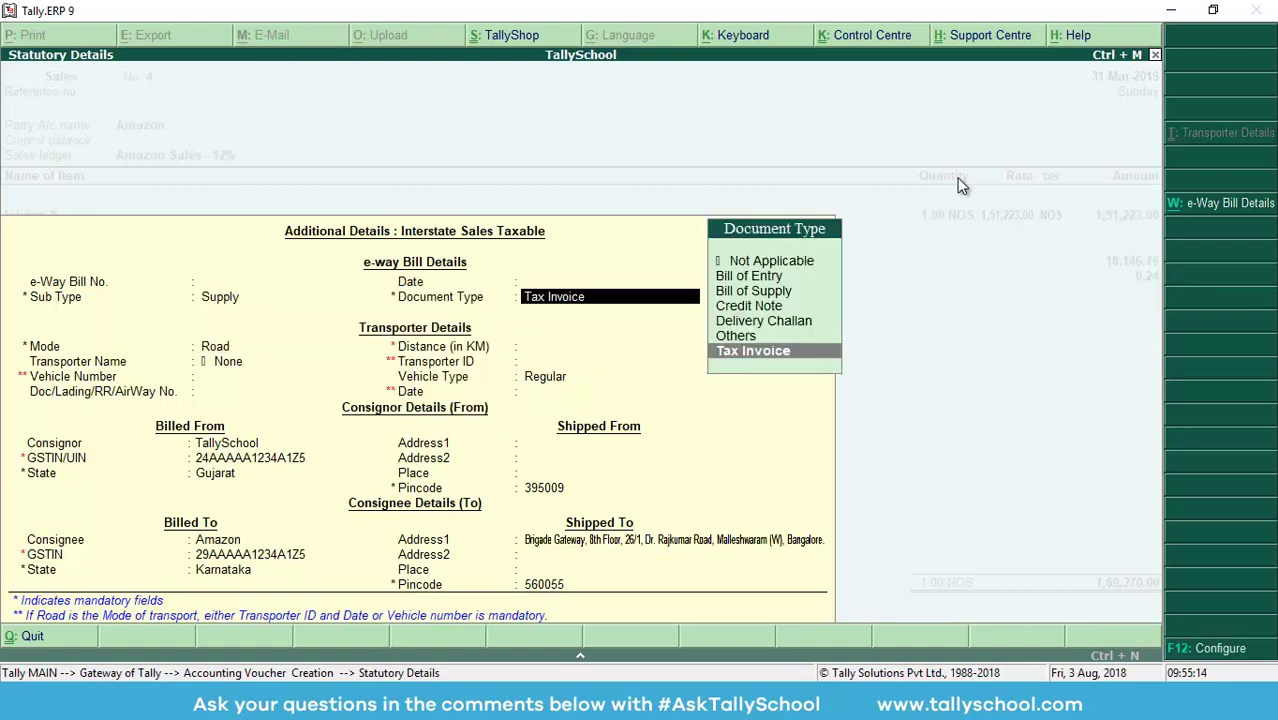
key("BackSpace")
key("BackSpace")
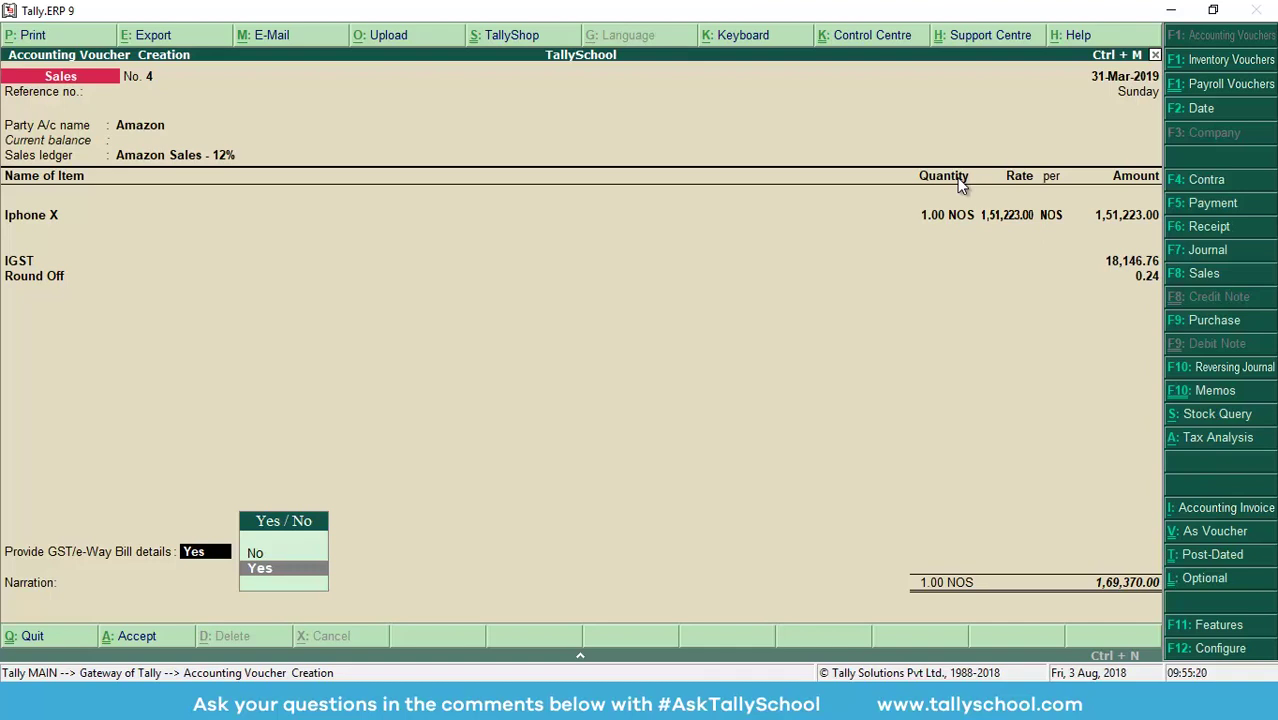
Set Provide GST/e-Way Bill details to No, leave the narration blank, and accept the sales voucher
key("Up")
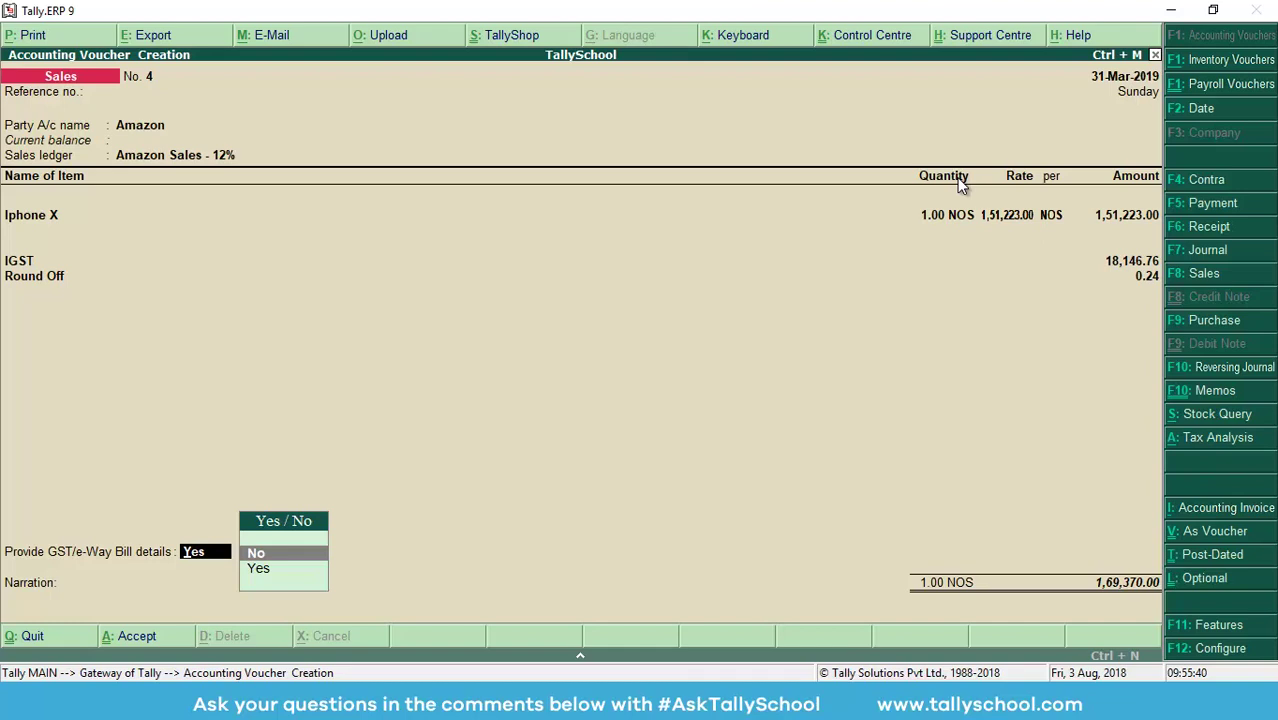
key("Return")
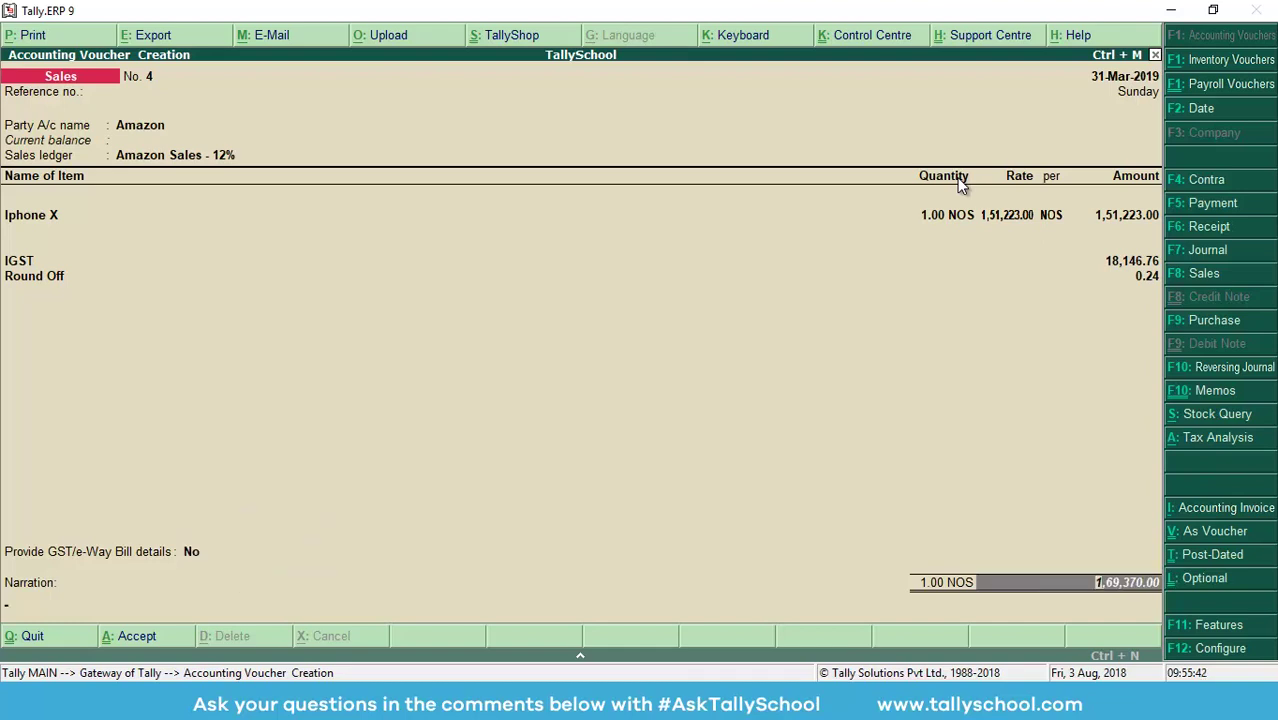
key("Return")
key("Return")
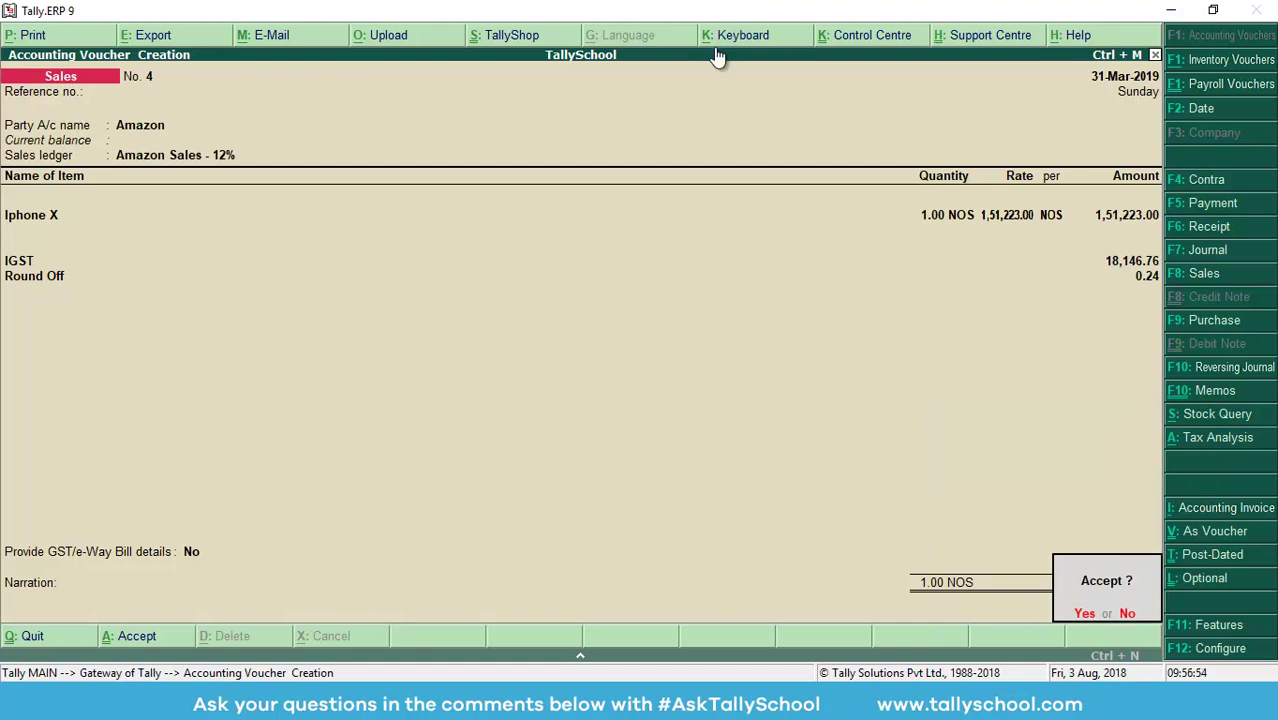
key("Return")
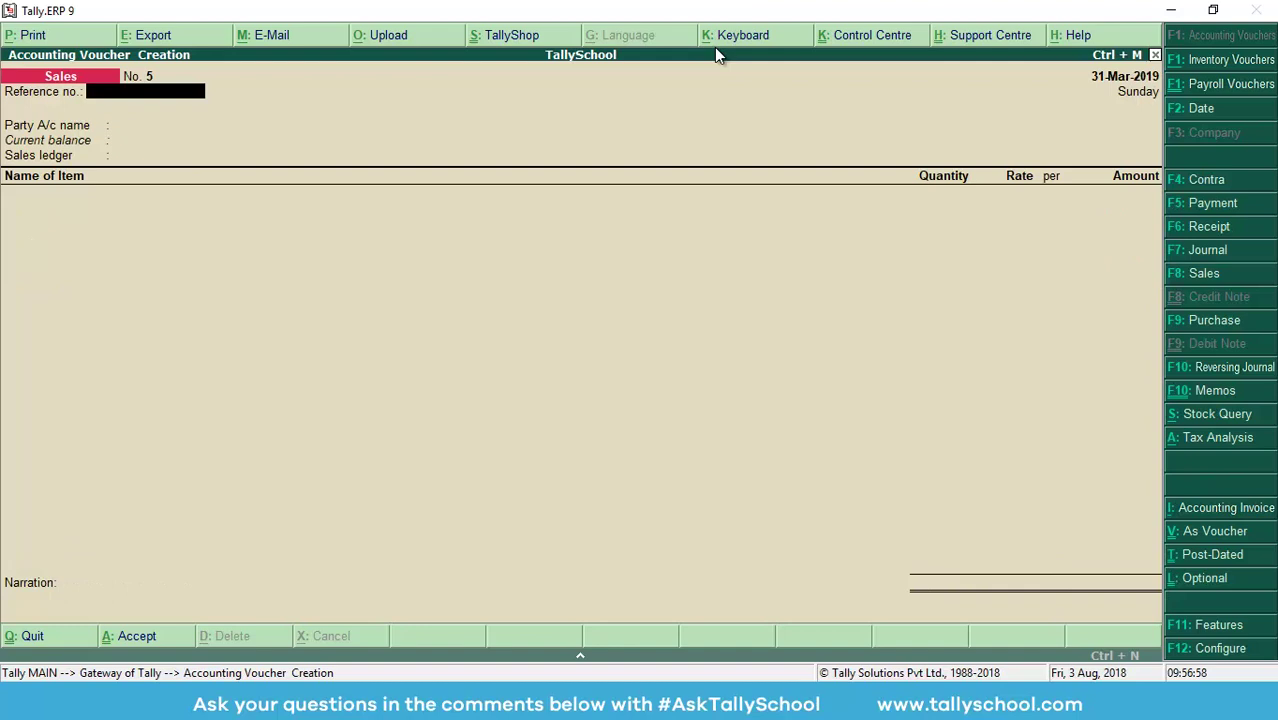
Quit the blank sales voucher and open the Profit & Loss A/c report from the Gateway of Tally
key("Escape")
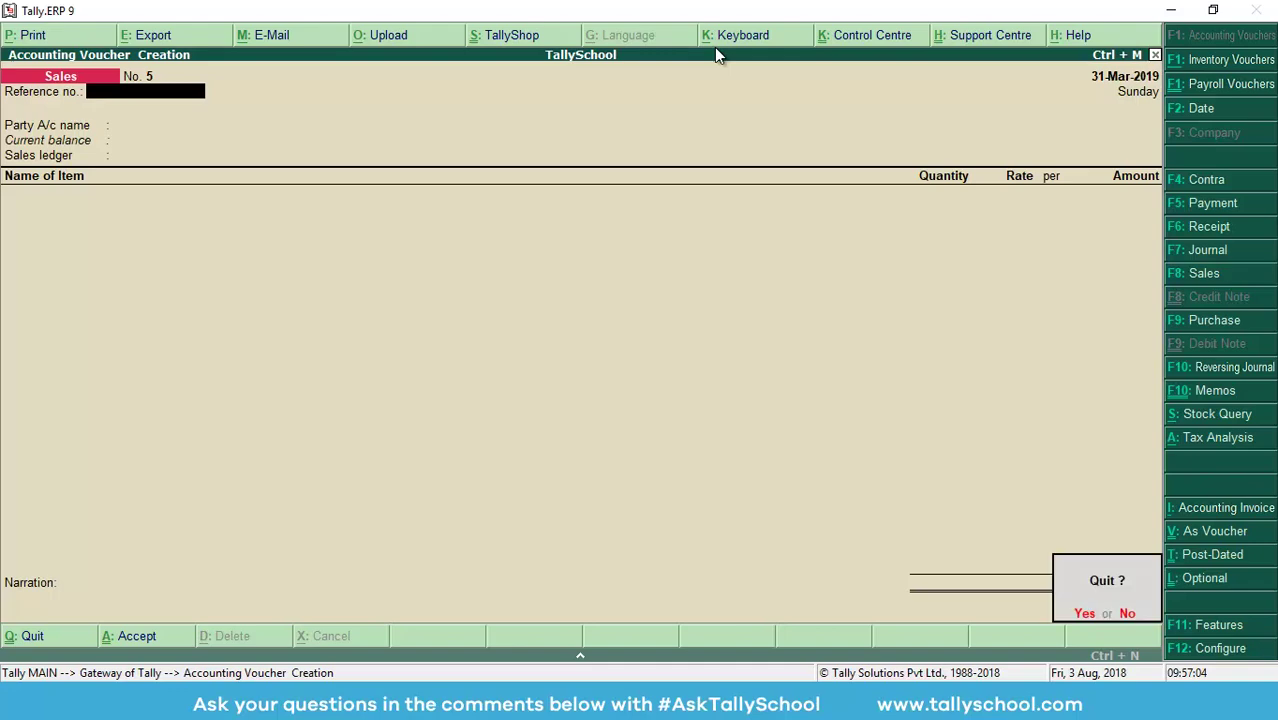
key("Return")
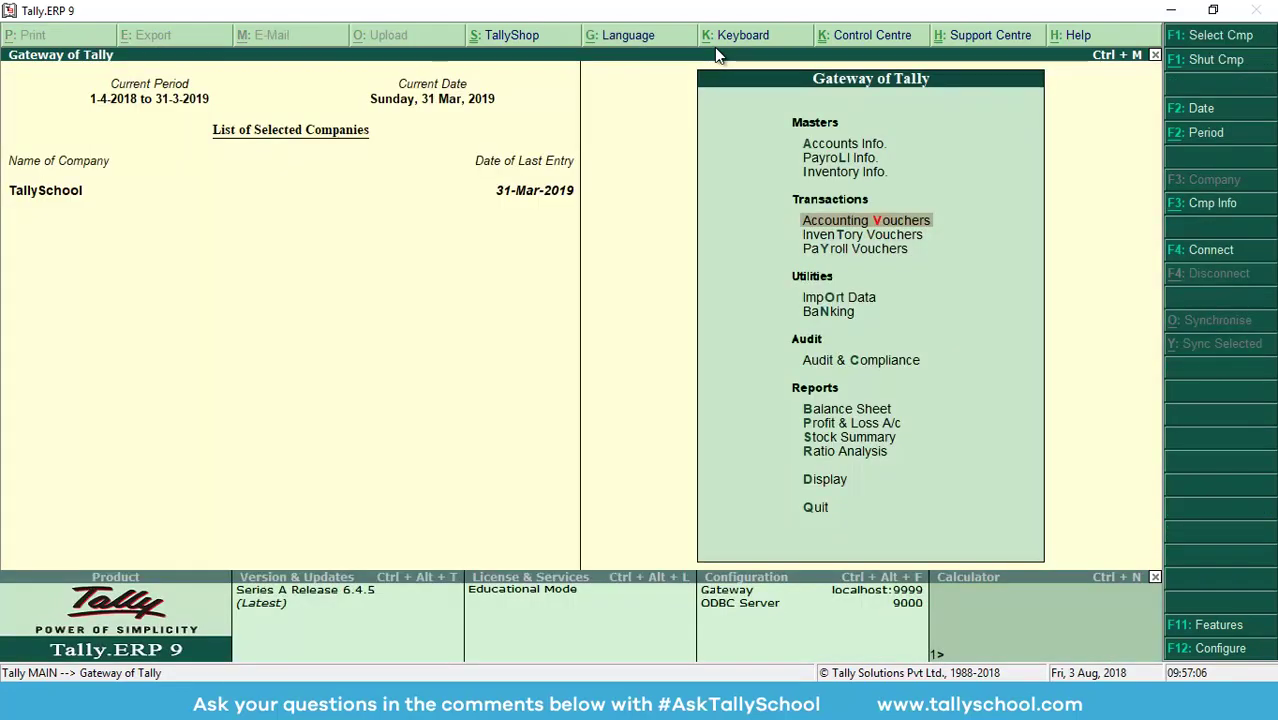
key("Down")
key("Down")
key("Down")
key("Down")
key("Down")
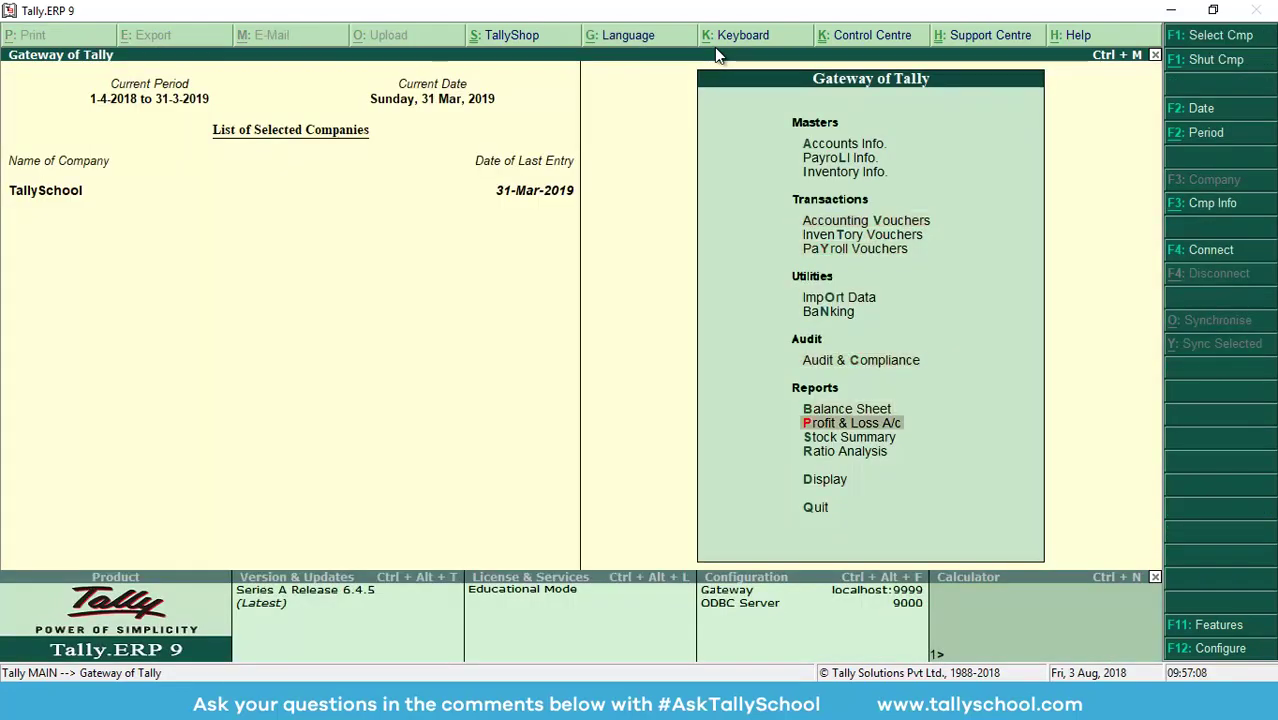
key("Return")
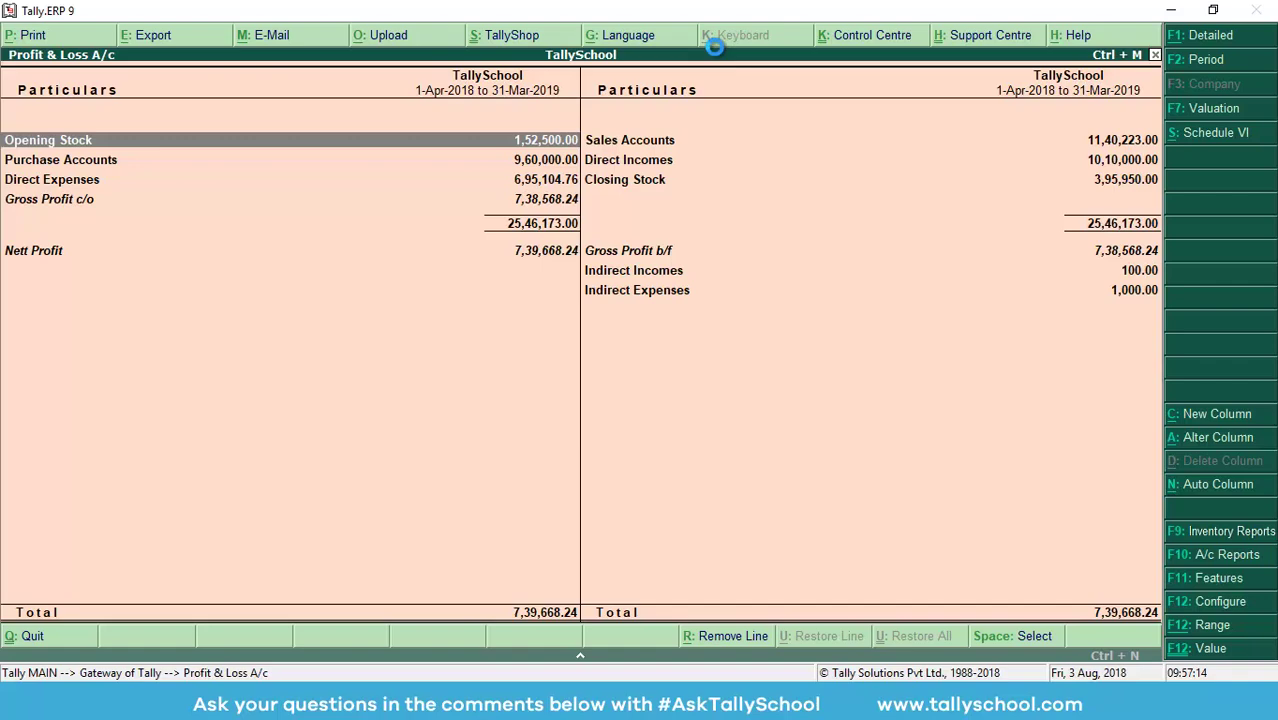
Show the Profit & Loss A/c in detailed form and examine the Round Off entry under Direct Expenses
key("alt+F1")
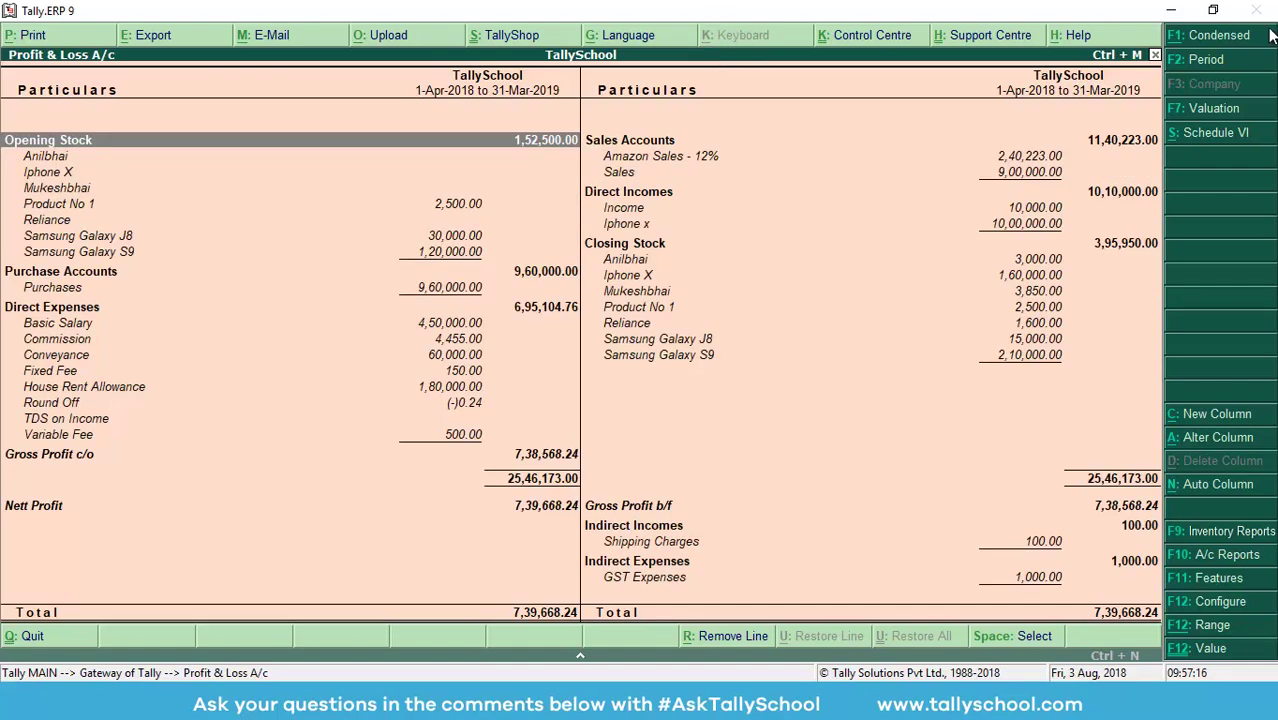
left_click(1220, 40)
left_click(1222, 40)
left_click(117, 310)
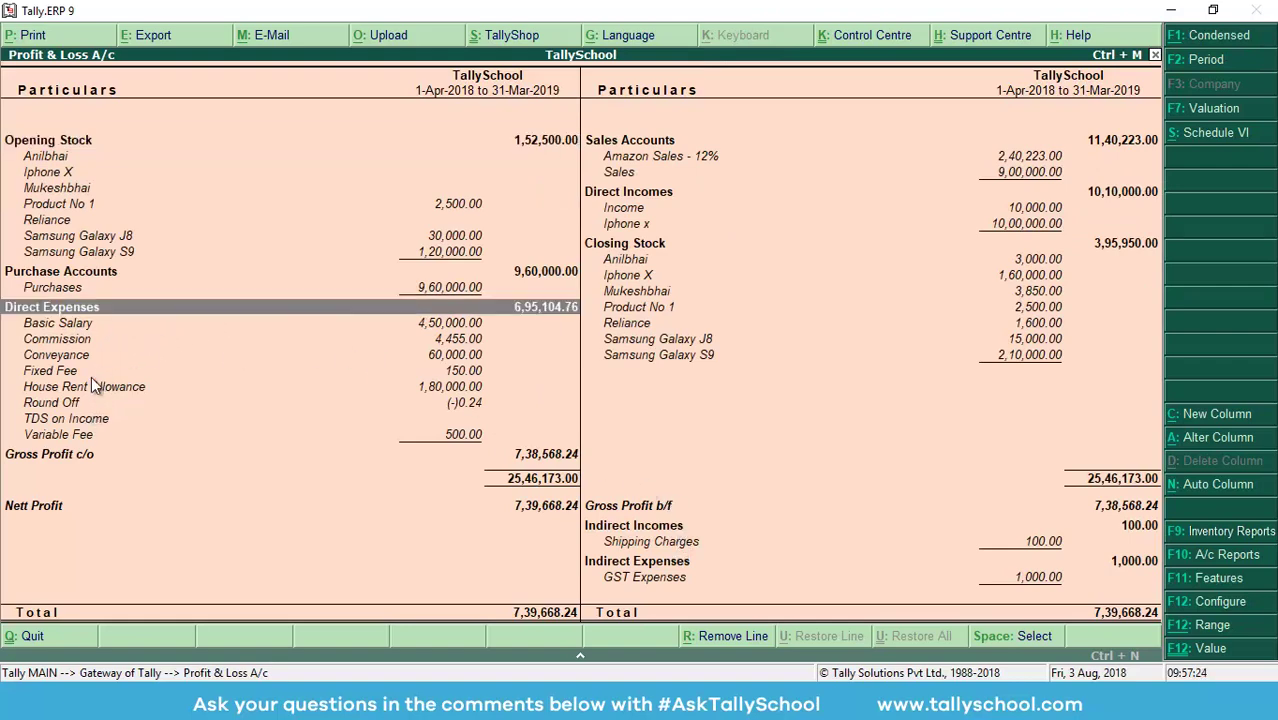
left_click(82, 406)
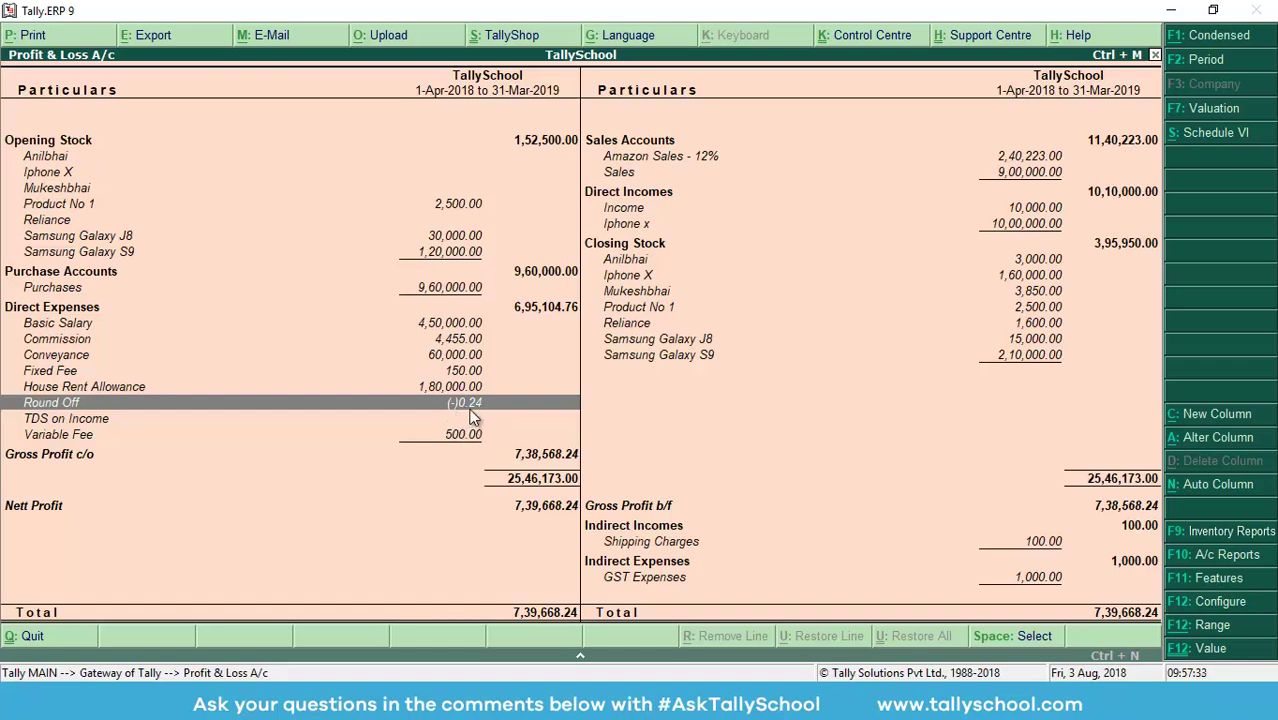
left_click(953, 360)
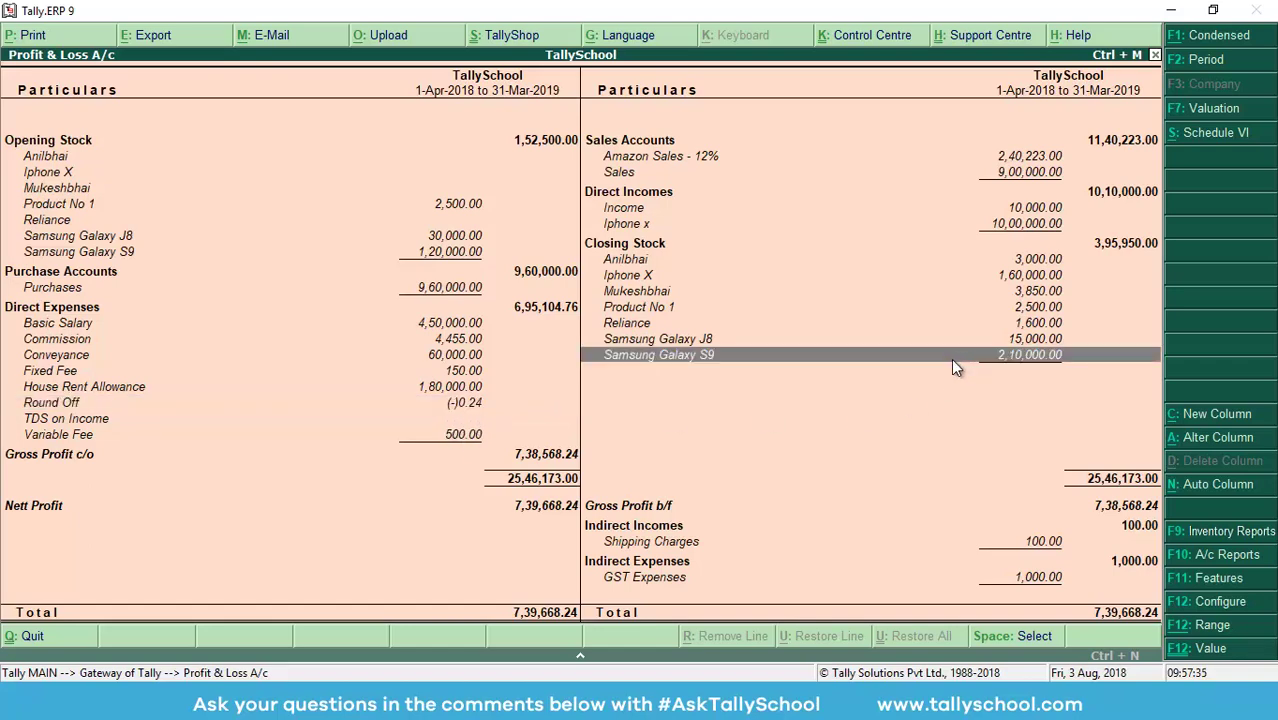
left_click(472, 408)
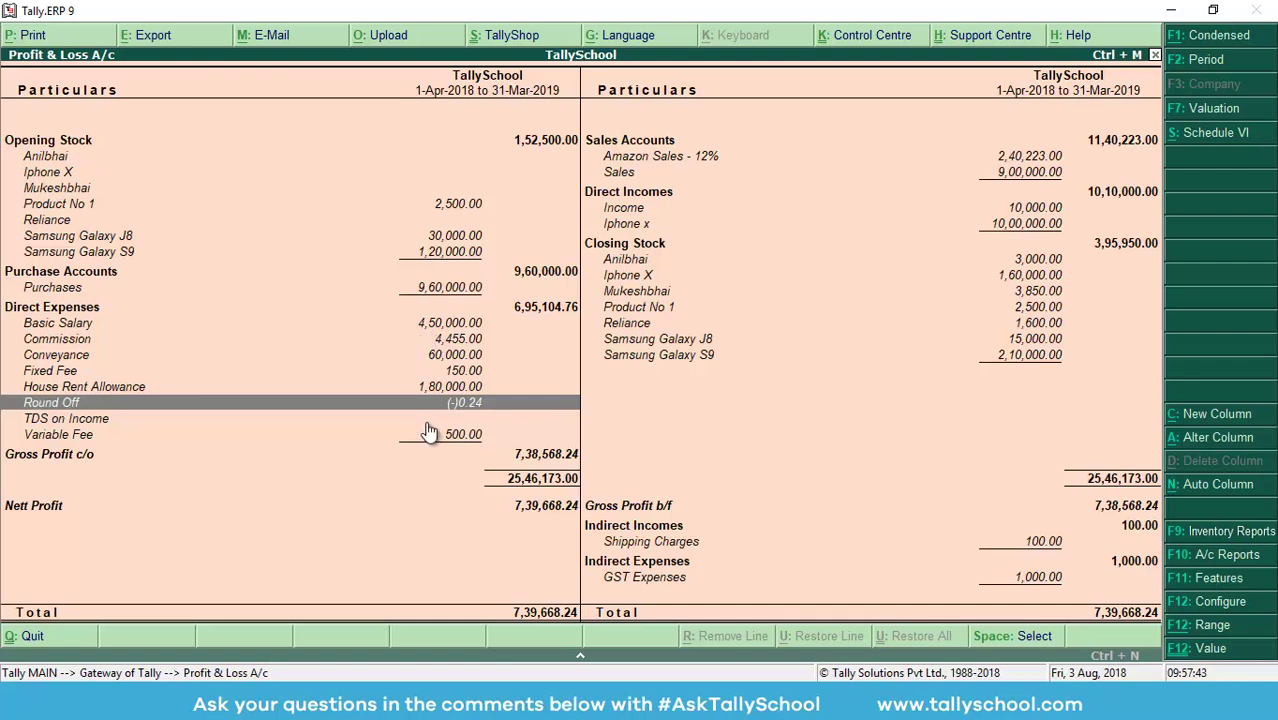
Alter the Round Off ledger from the Profit & Loss A/c, moving it under the Direct Incomes group, and accept the change
key("ctrl+Return")
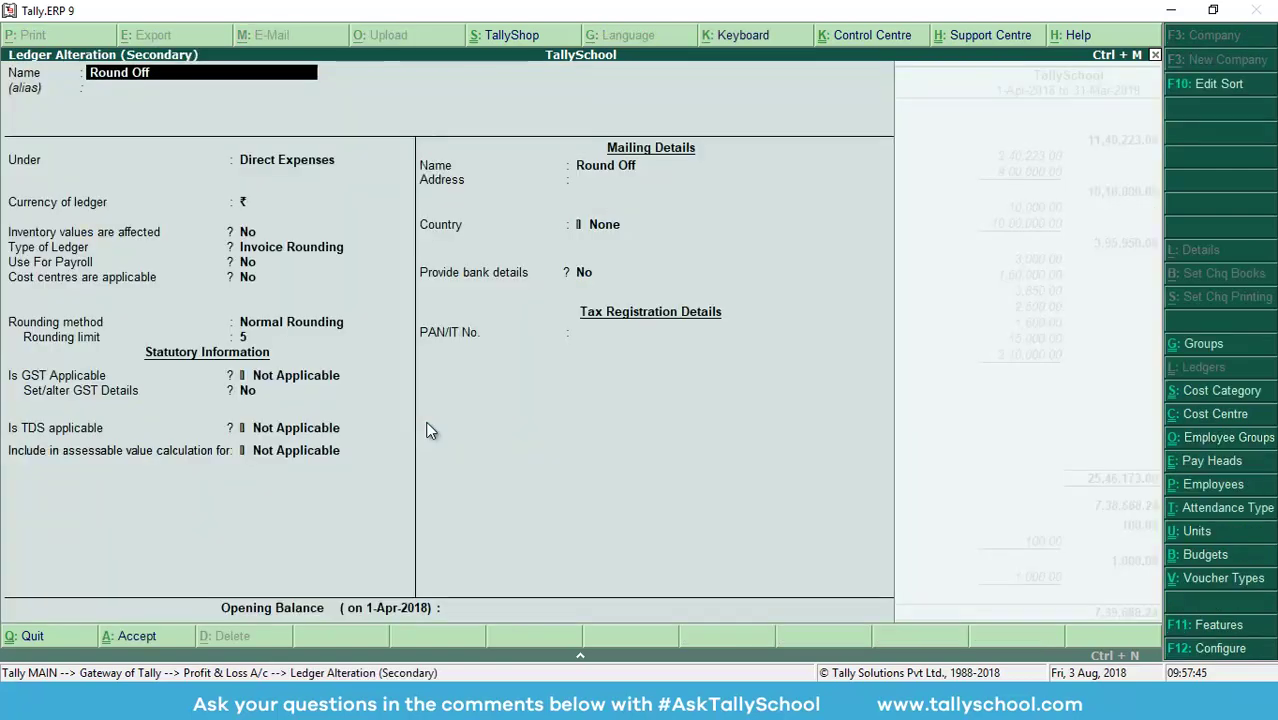
key("Return")
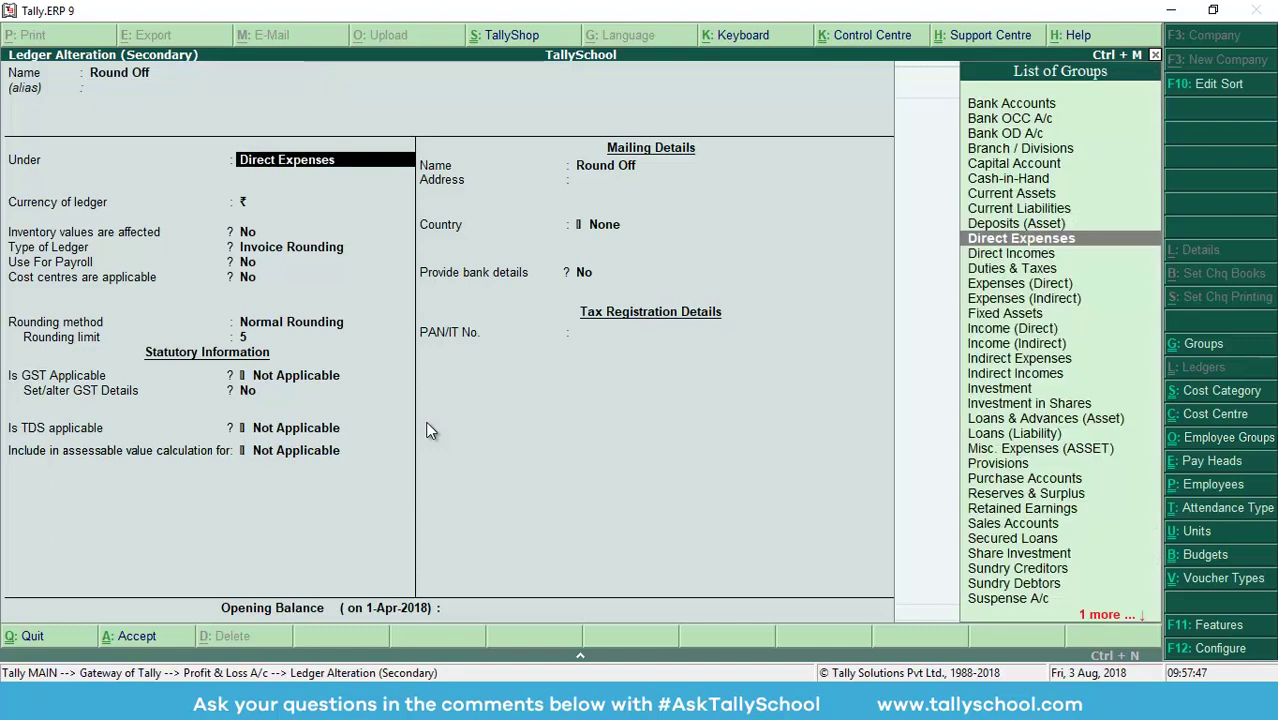
key("Down")
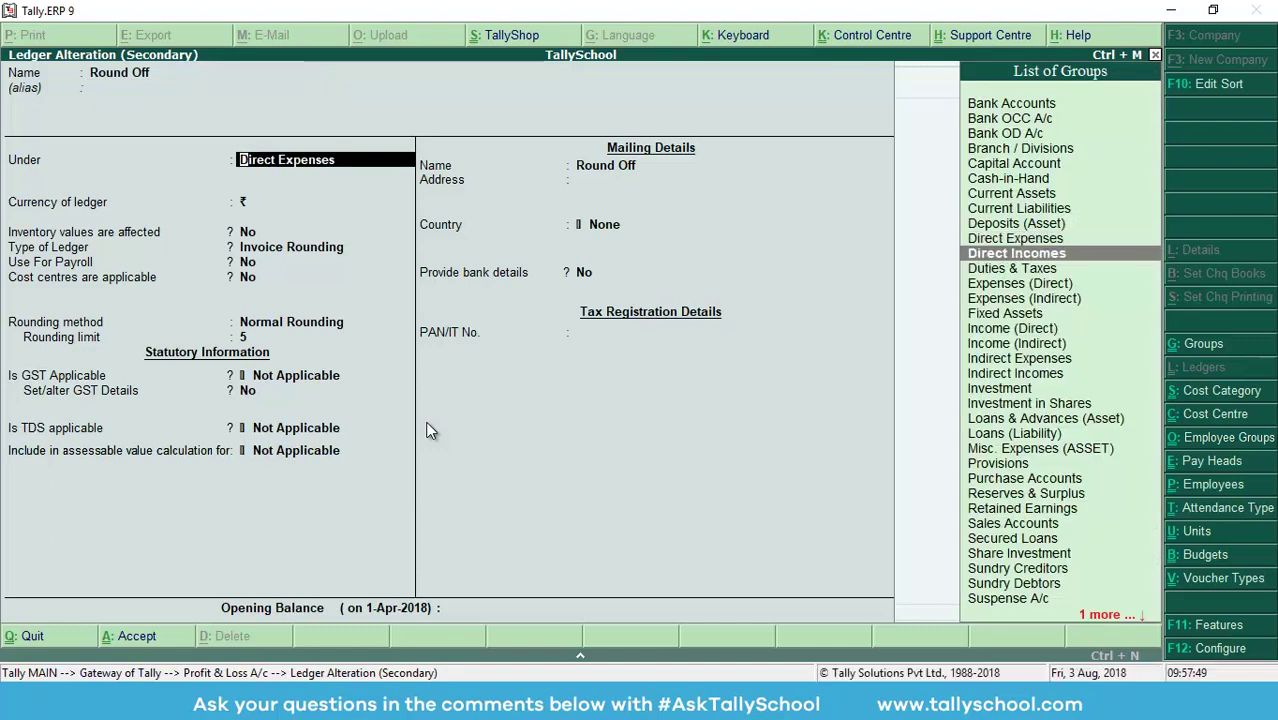
key("Return")
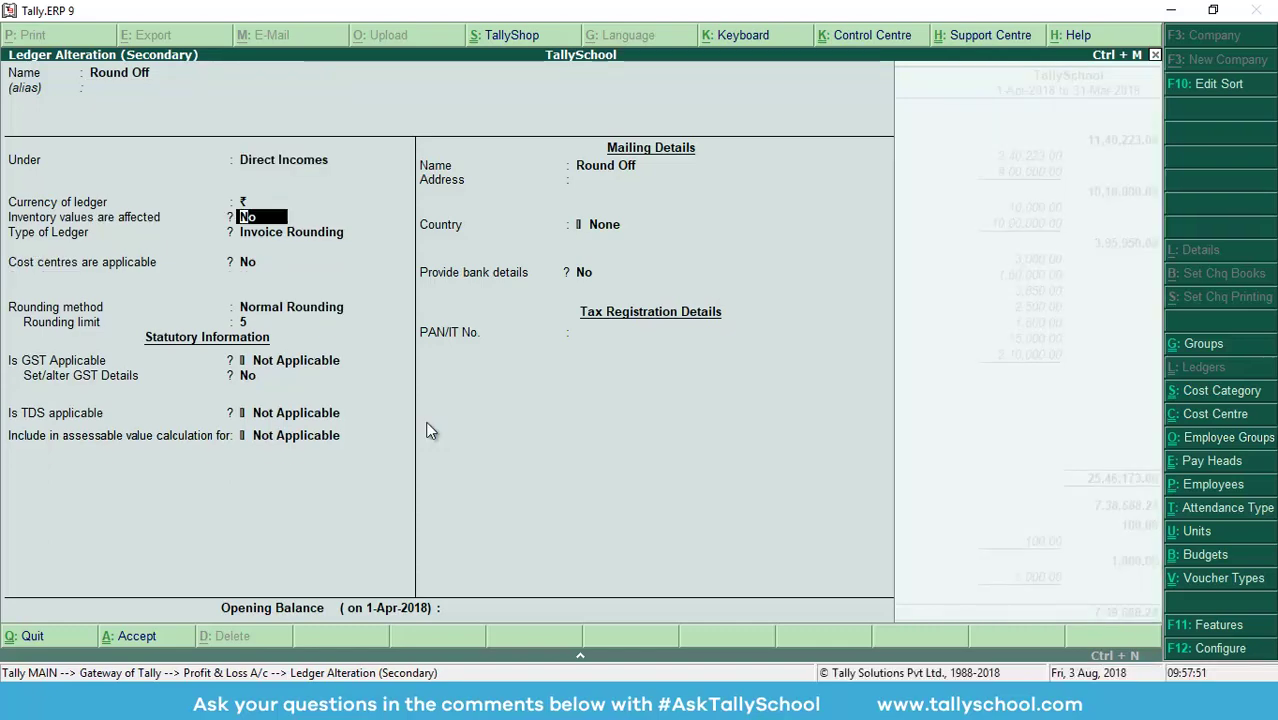
left_click(426, 422)
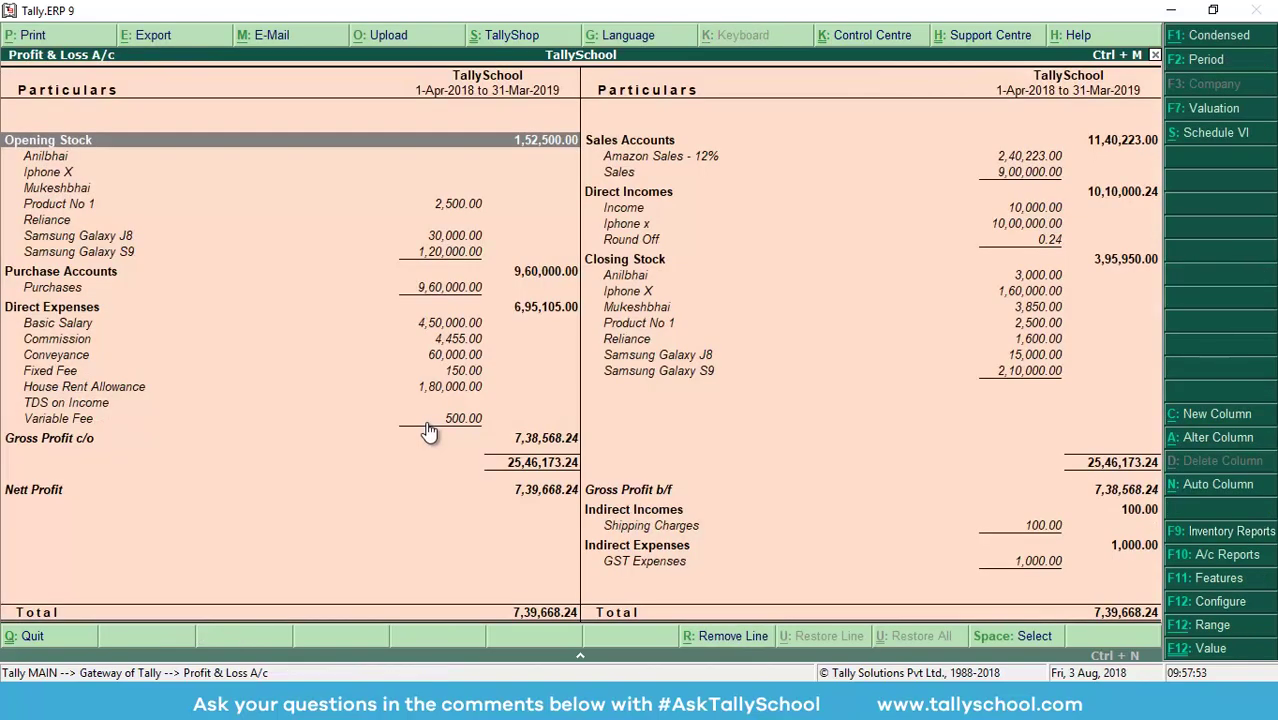
key("ctrl+a")
Examine the Round Off entry under Direct Incomes in the Profit & Loss A/c and return to the Gateway of Tally
key("Down")
key("Down")
key("Down")
key("Down")
key("Down")
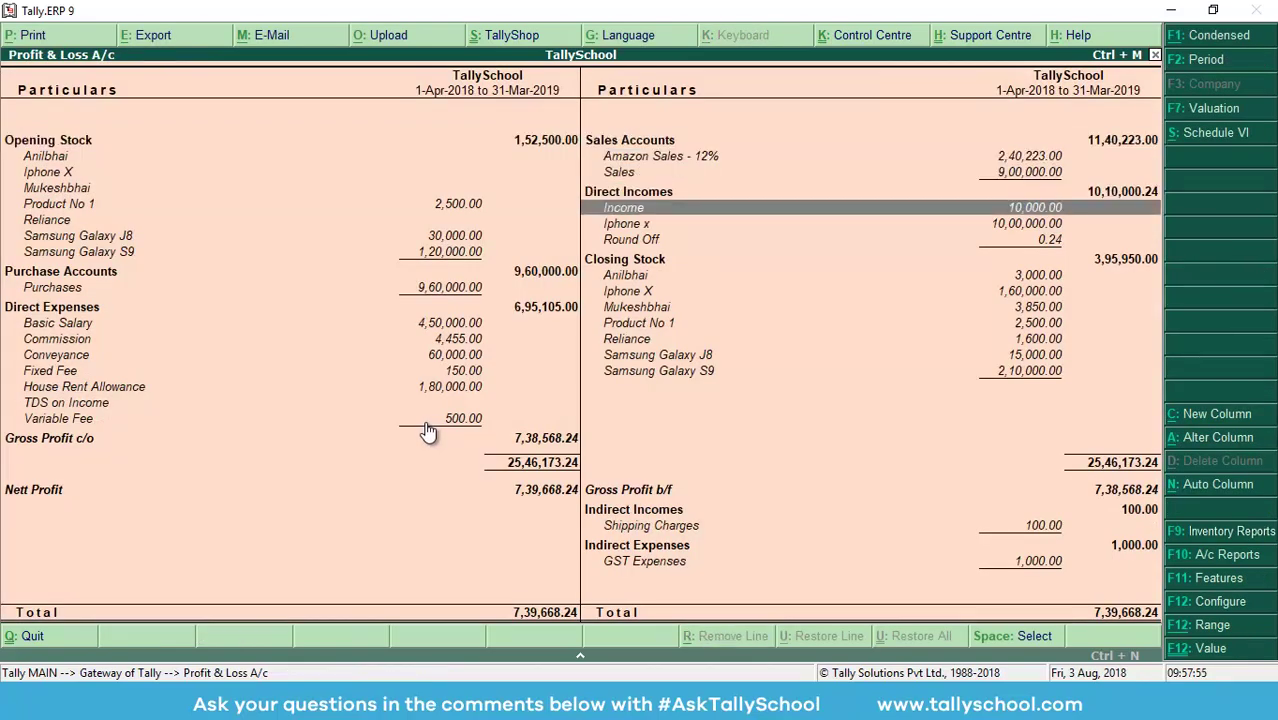
key("Down")
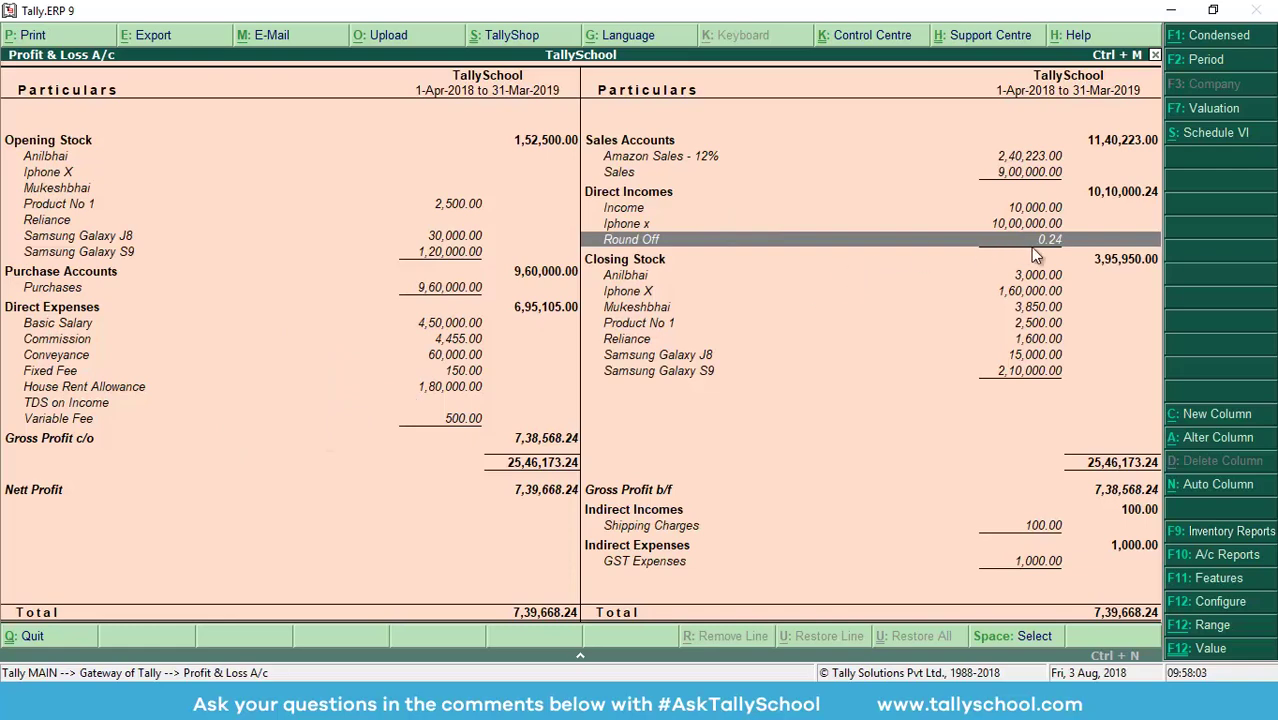
left_click(1052, 229)
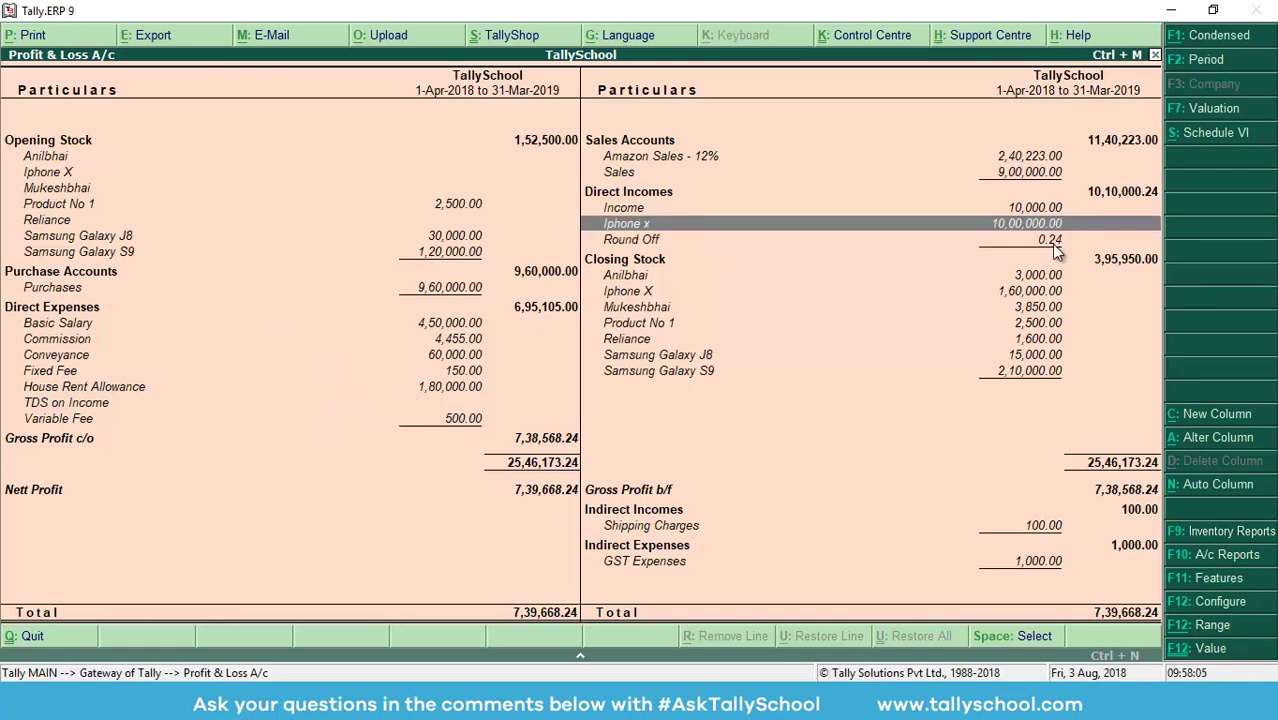
left_click(1054, 244)
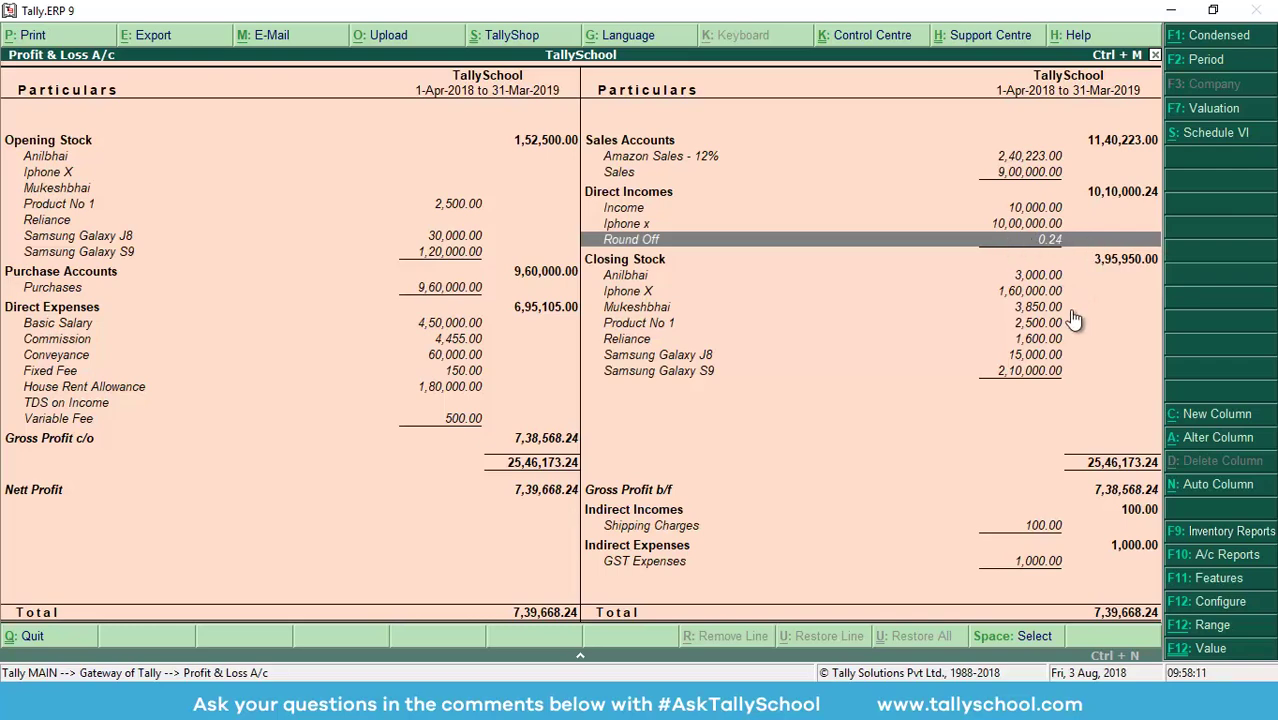
key("Escape")
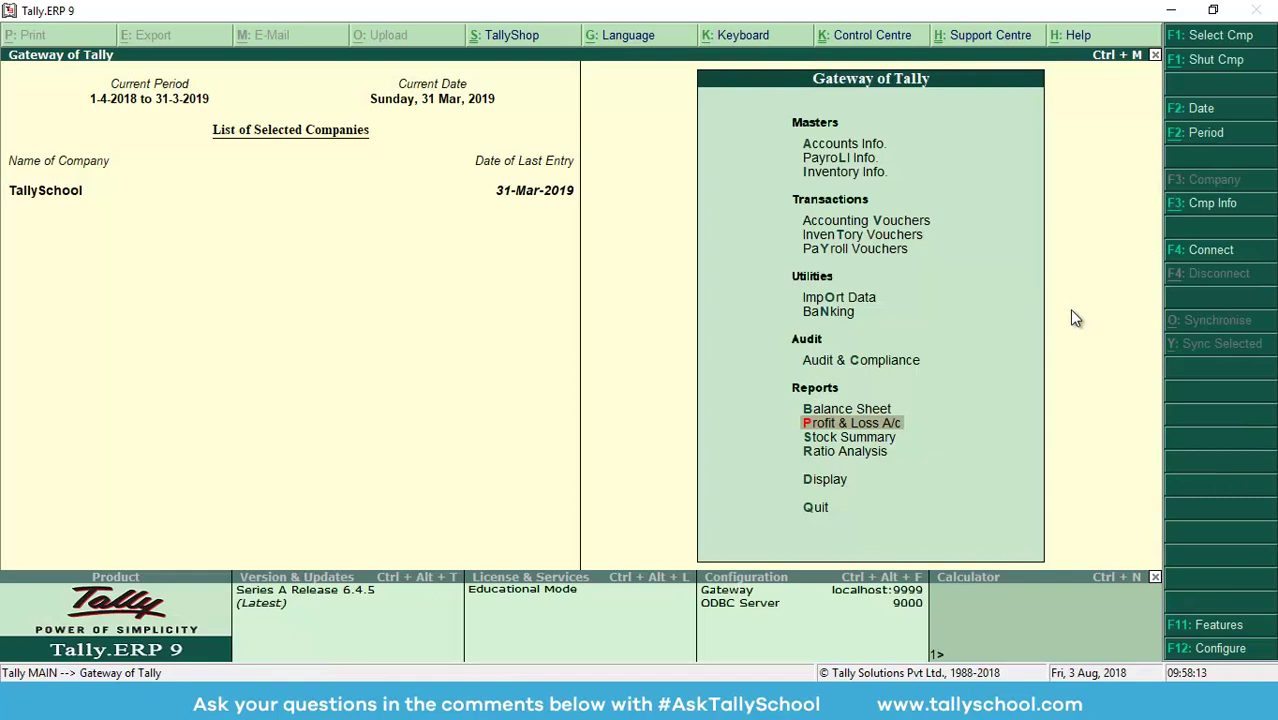